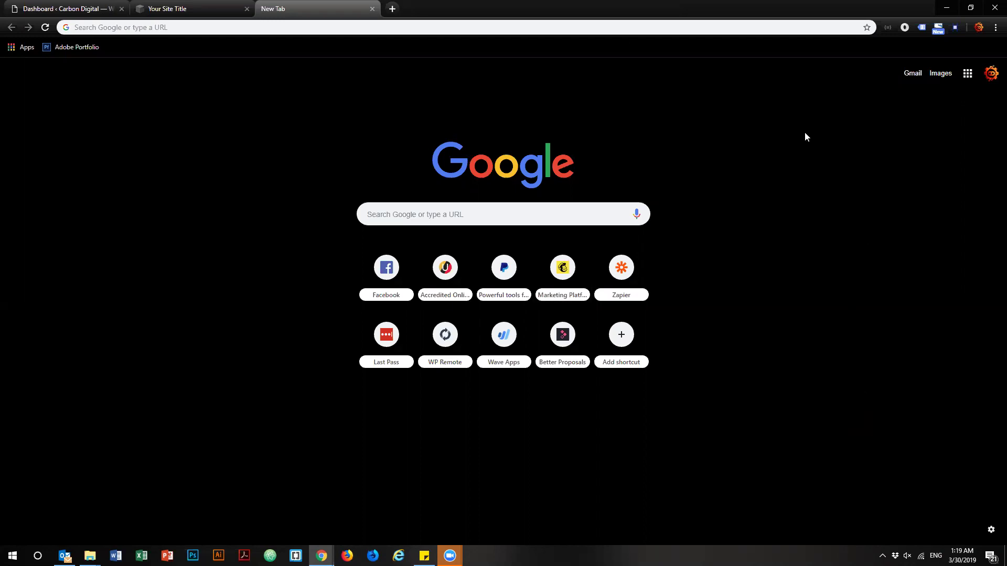
# Open Google's 'Our products' page through the apps grid's 'Even more from Google' link.
pyautogui.click(967, 76)
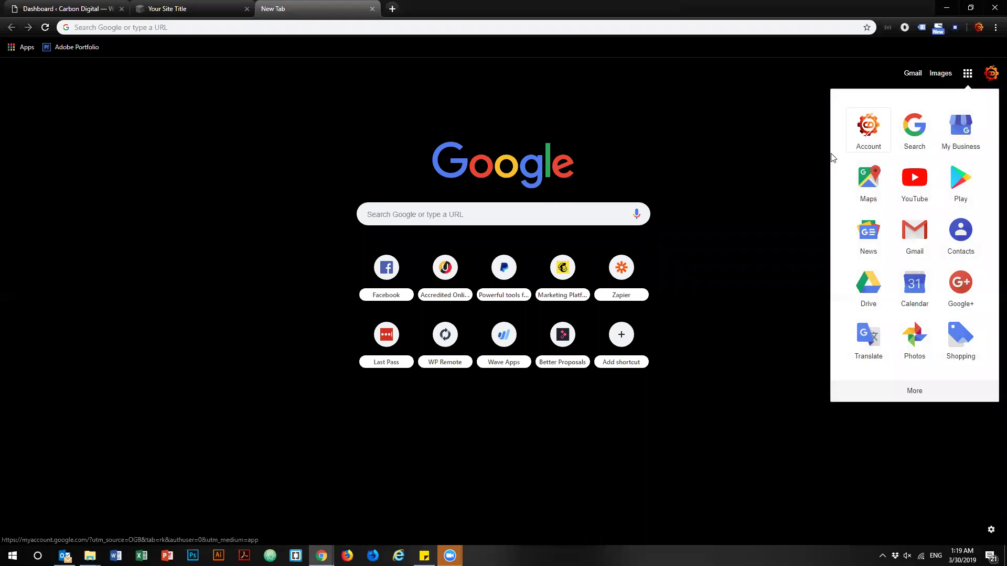
pyautogui.click(919, 394)
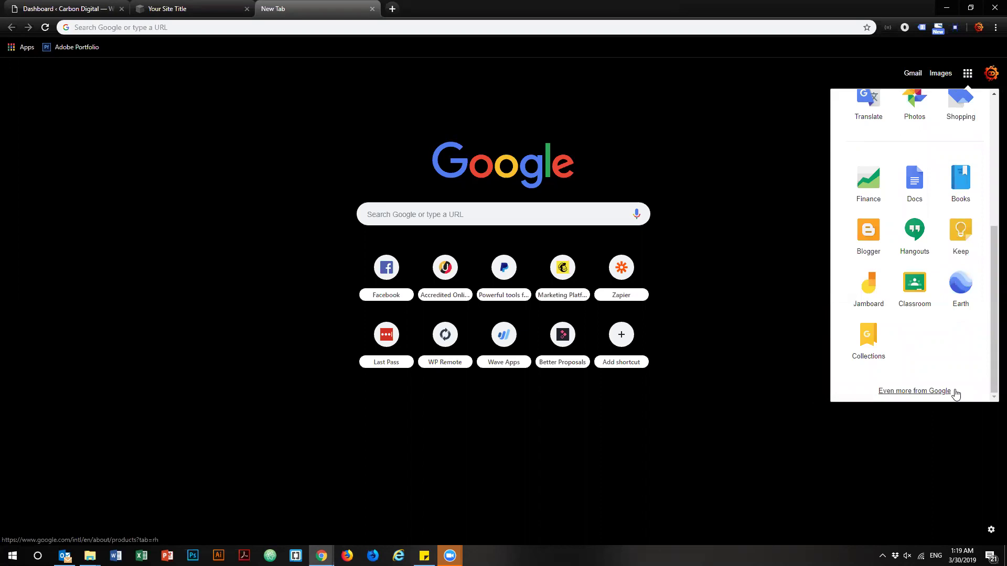
pyautogui.click(924, 393)
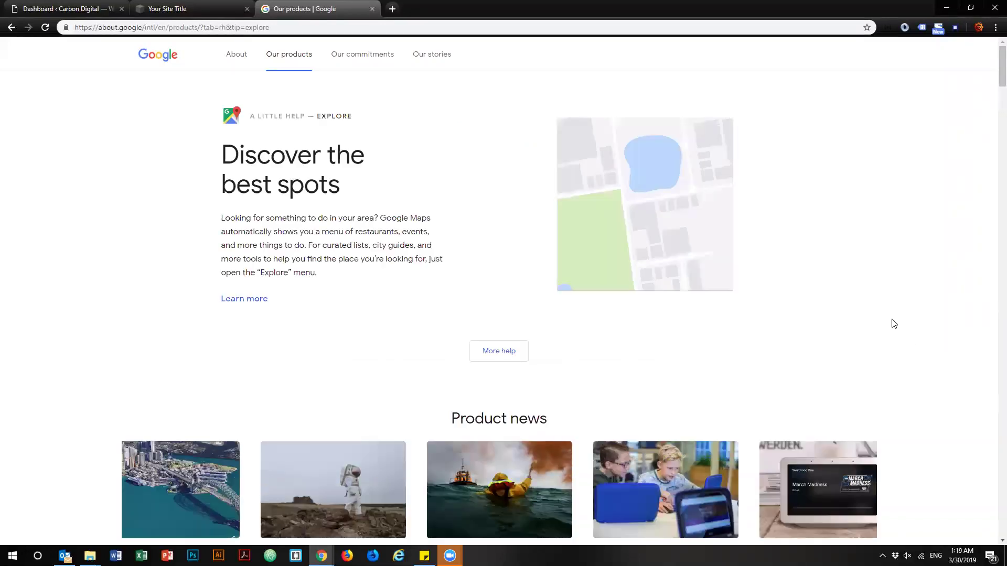
# In All products, collapse 'For all', expand 'For business', and scroll to Search Console.
pyautogui.scroll(-14, 919, 317)
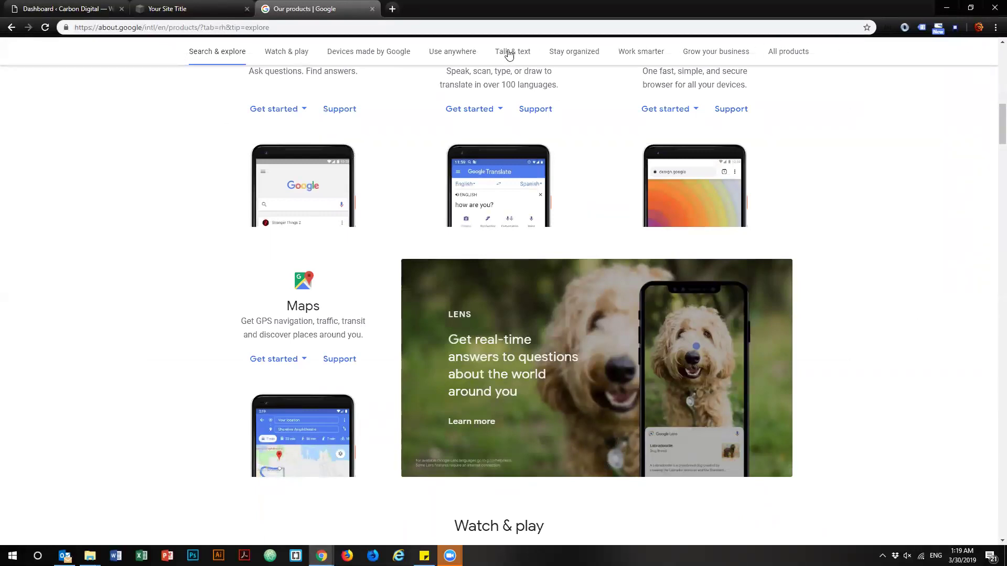
pyautogui.click(791, 53)
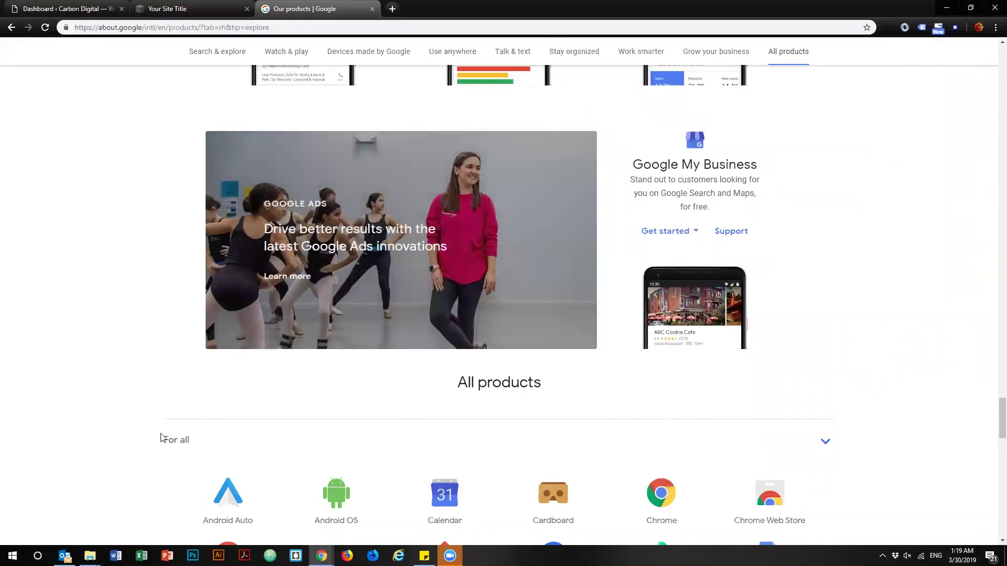
pyautogui.click(824, 443)
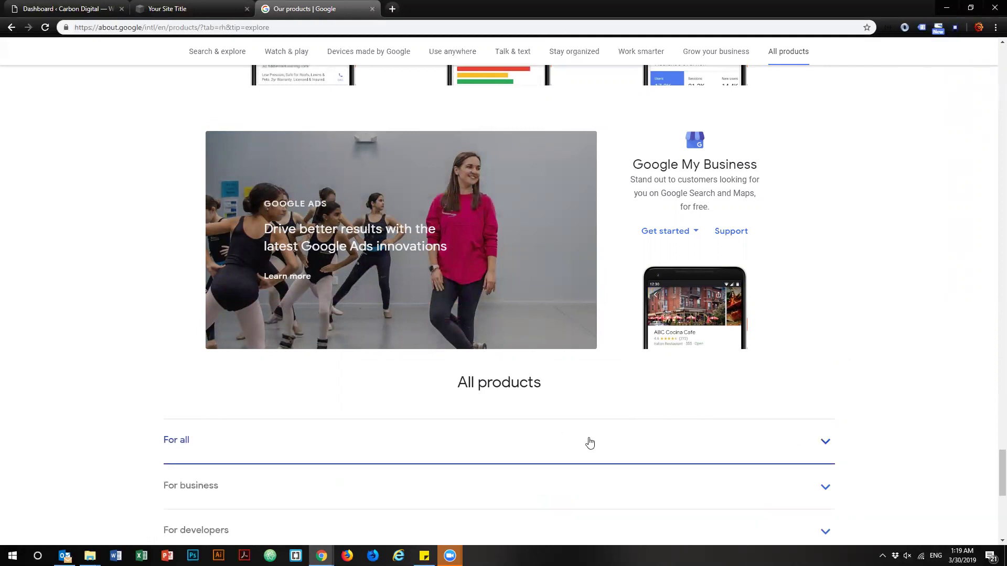
pyautogui.click(825, 486)
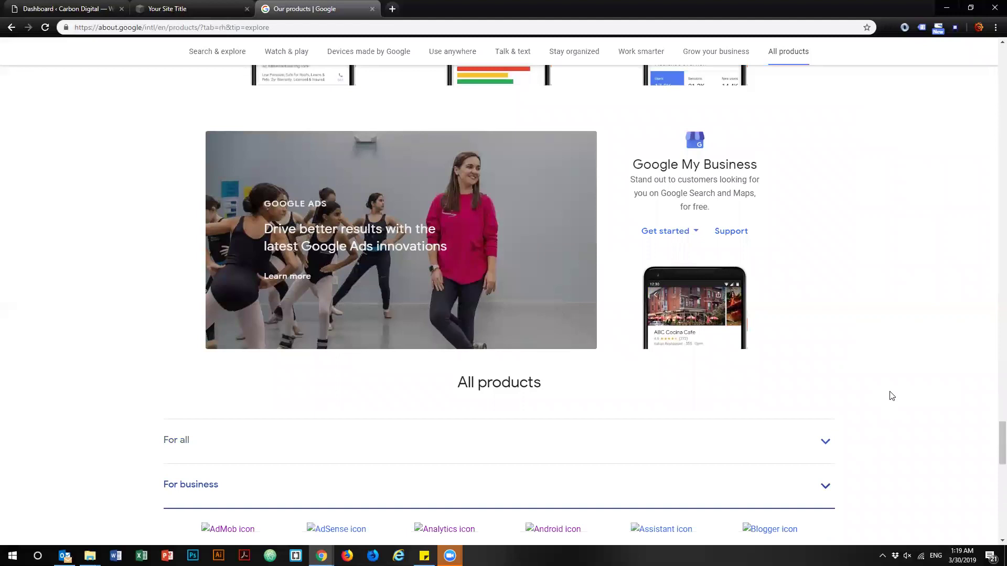
pyautogui.scroll(-7, 893, 370)
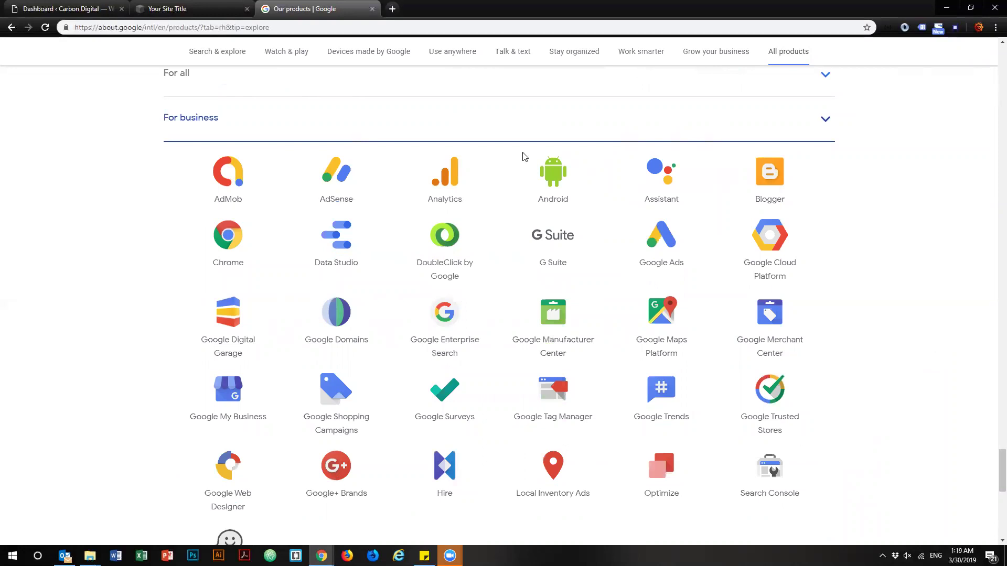
pyautogui.scroll(-2, 194, 256)
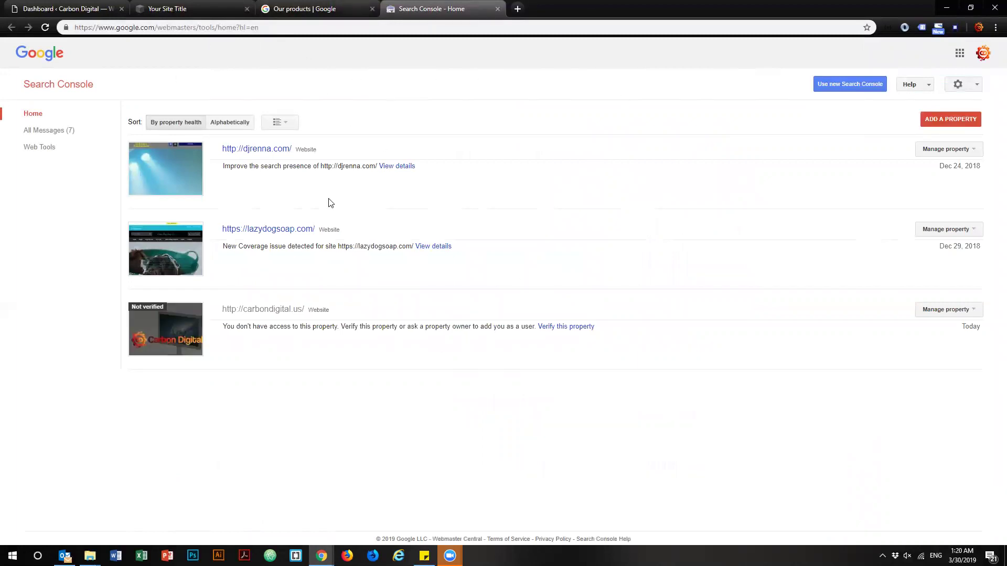
pyautogui.click(55, 9)
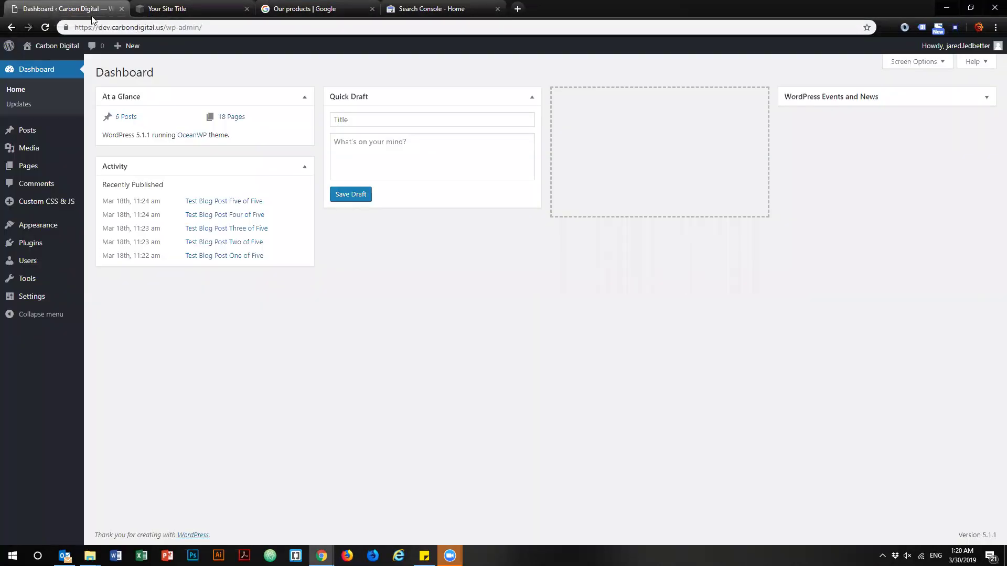
pyautogui.moveTo(168, 27); pyautogui.dragTo(62, 25)
pyautogui.hotkey('ctrl', 'c')
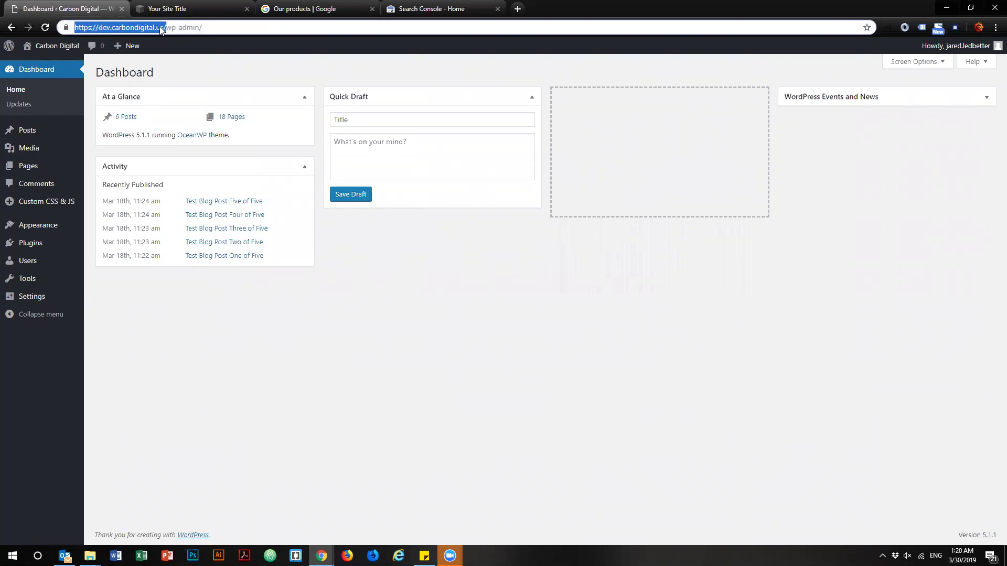
pyautogui.click(435, 9)
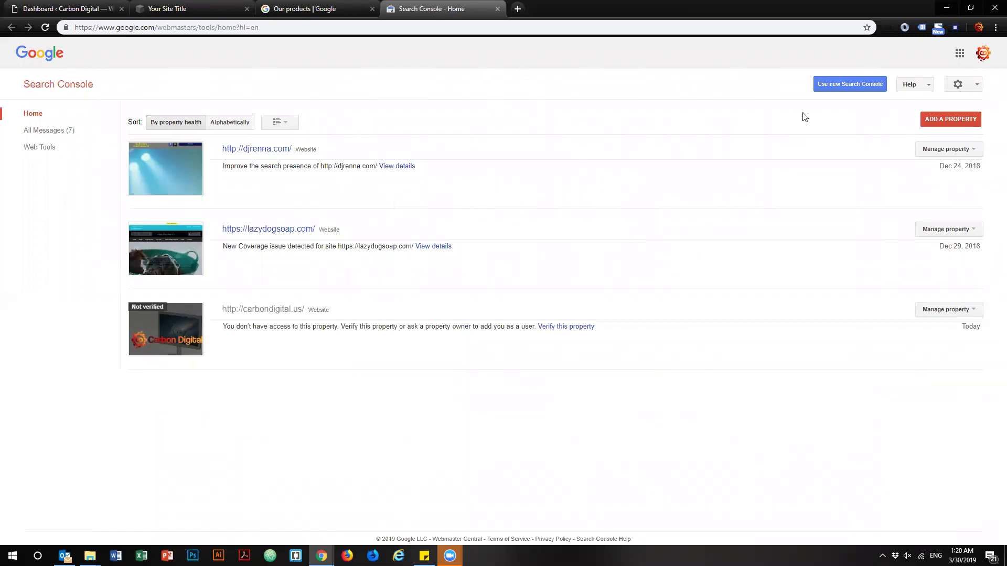
pyautogui.click(958, 123)
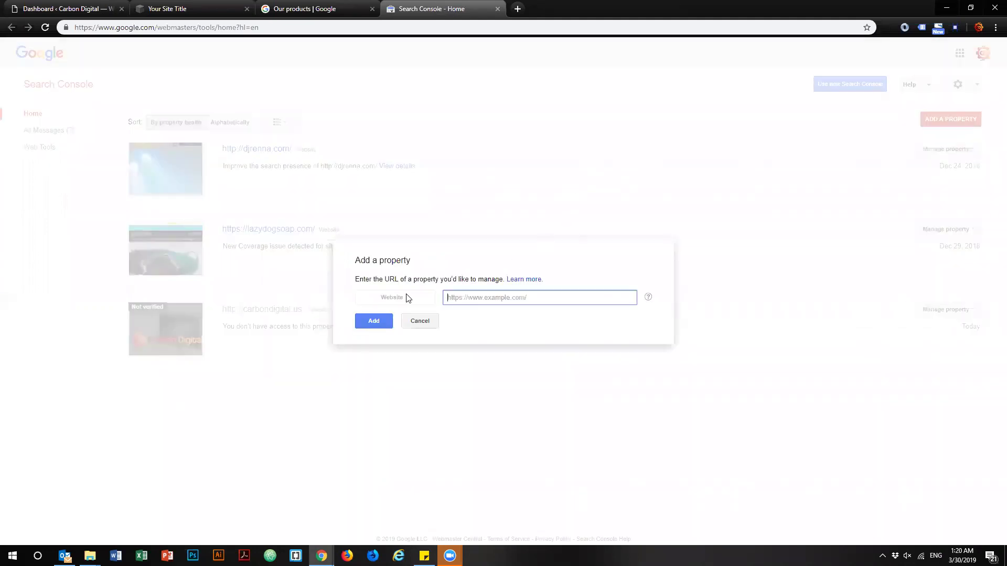
pyautogui.hotkey('ctrl', 'v')
pyautogui.click(372, 323)
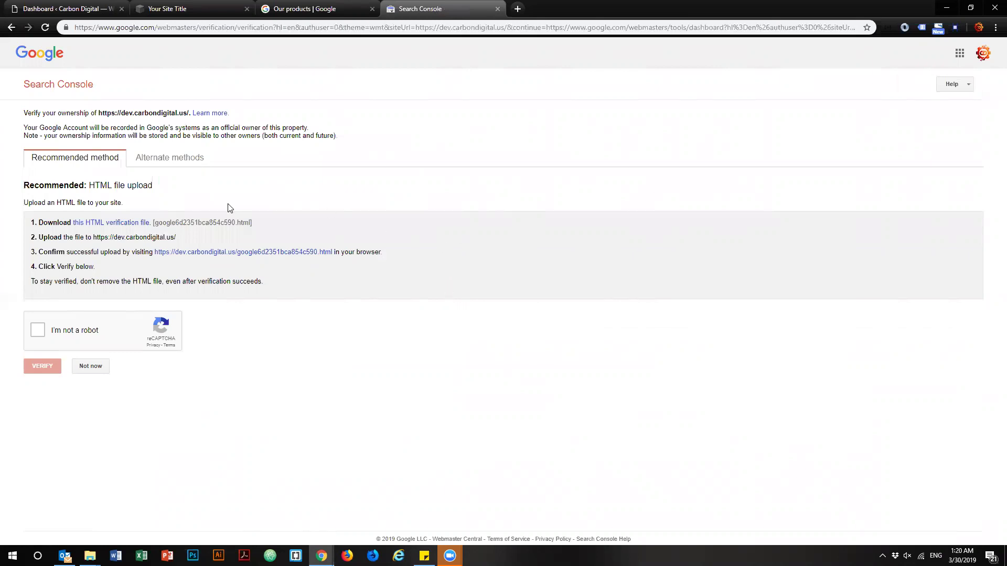
# Review the alternate verification methods: Google Tag Manager, Google Analytics and domain name provider.
pyautogui.moveTo(43, 222); pyautogui.dragTo(246, 221)
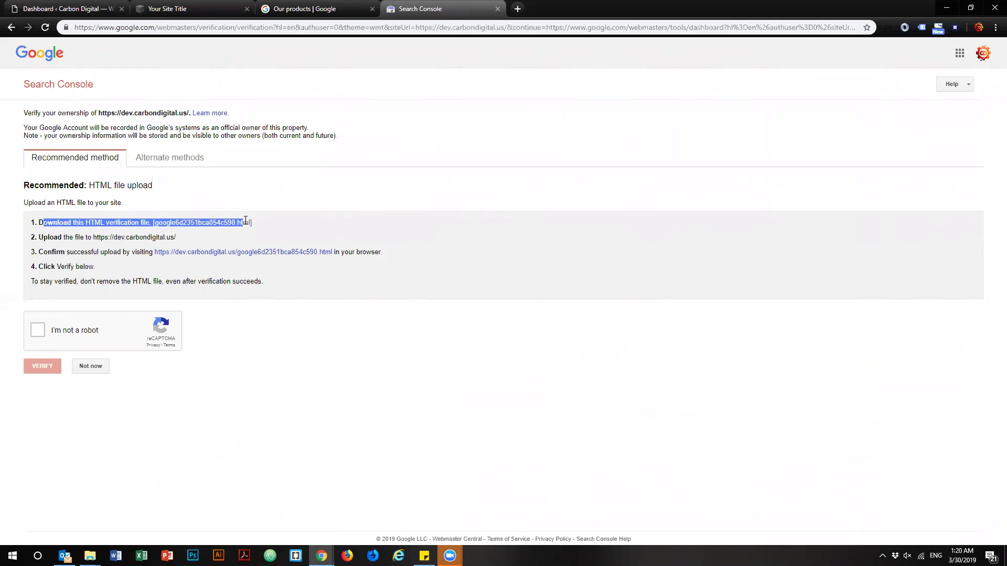
pyautogui.click(274, 204)
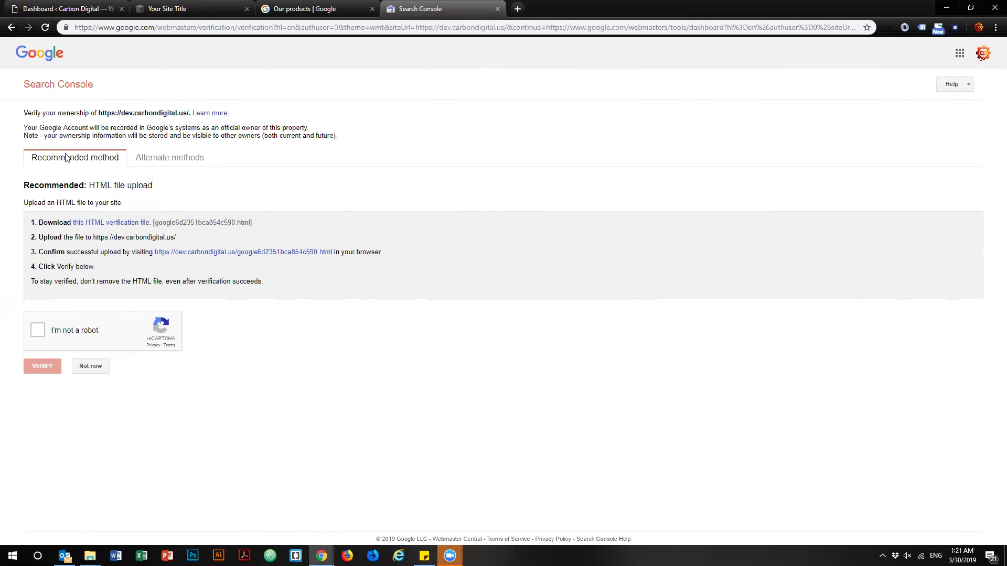
pyautogui.click(166, 158)
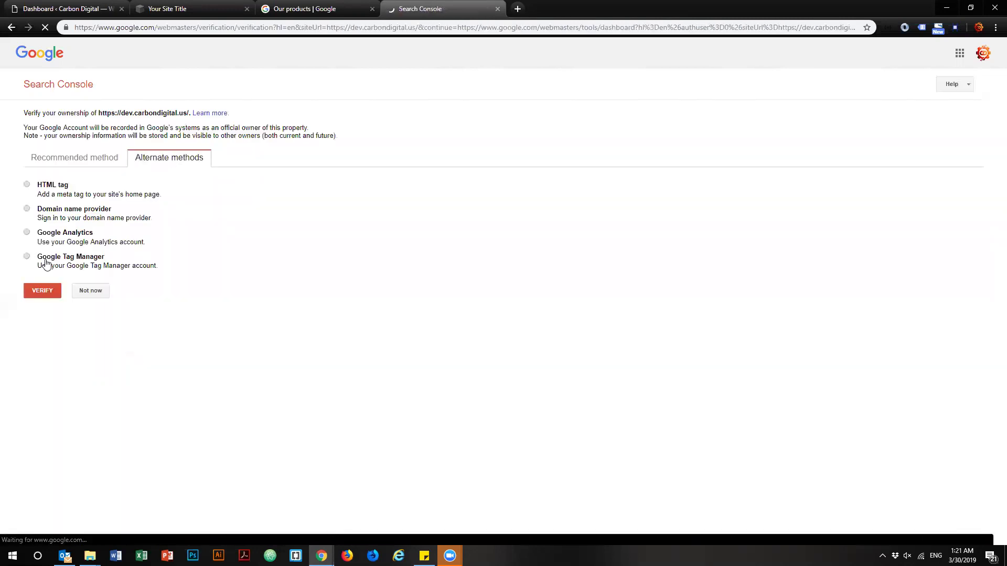
pyautogui.moveTo(41, 266); pyautogui.dragTo(152, 266)
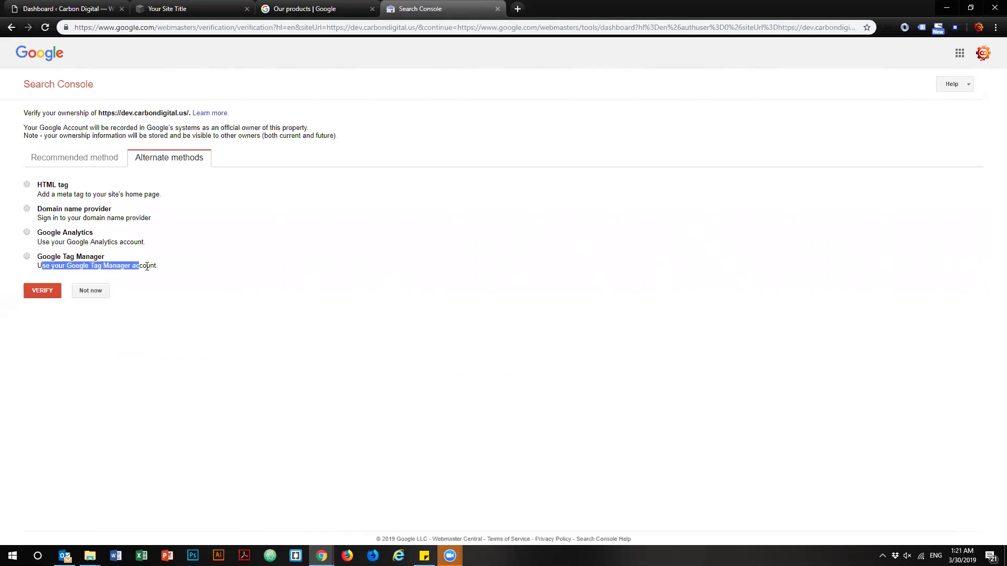
pyautogui.click(27, 256)
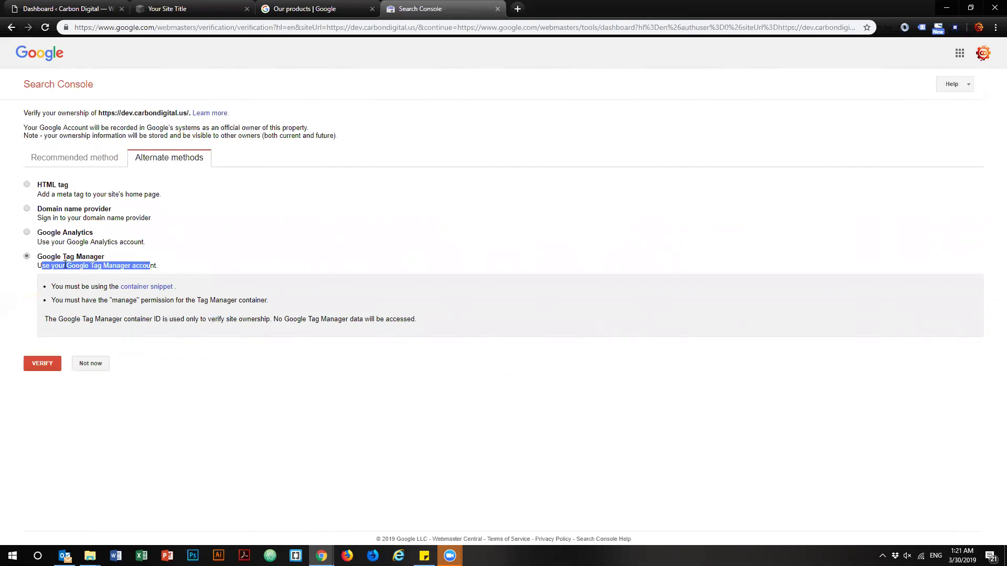
pyautogui.click(27, 232)
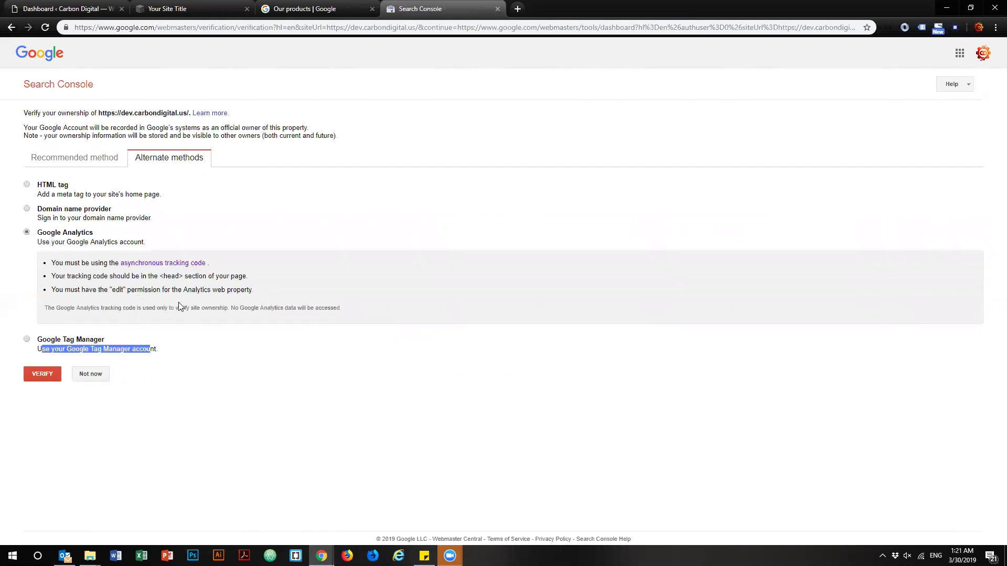
pyautogui.click(26, 209)
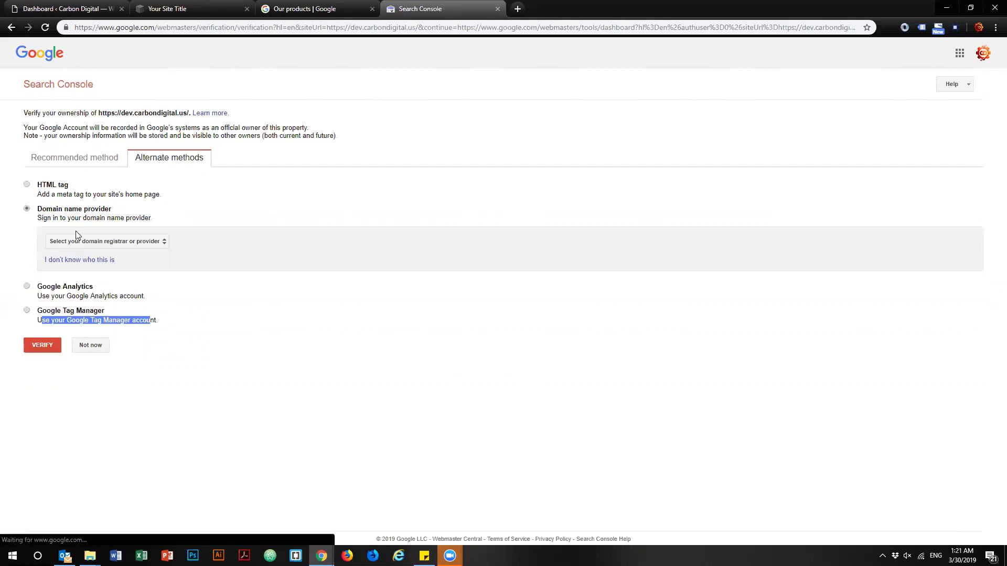
# Browse the domain registrar list and close it without choosing a registrar.
pyautogui.click(164, 242)
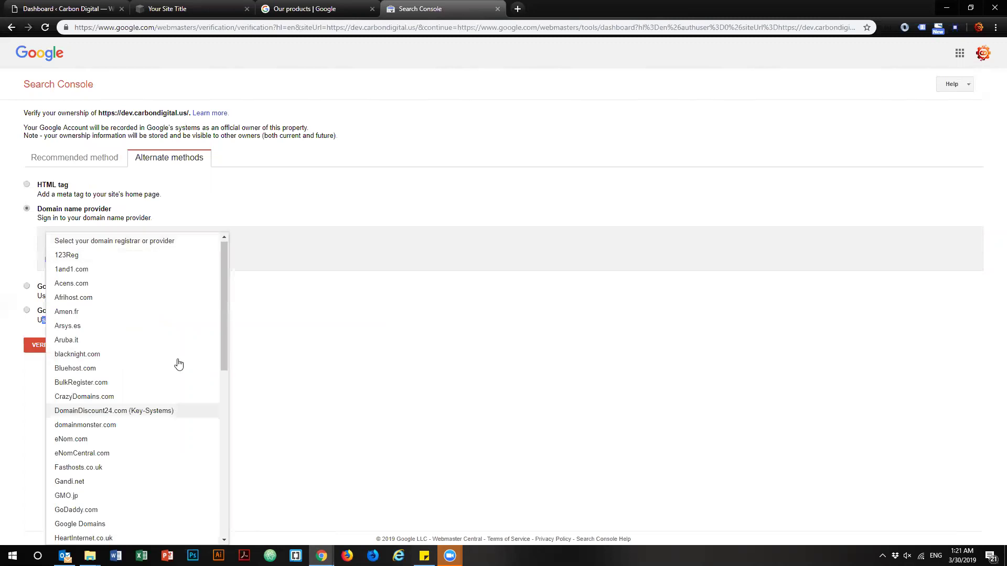
pyautogui.moveTo(222, 280); pyautogui.dragTo(227, 341)
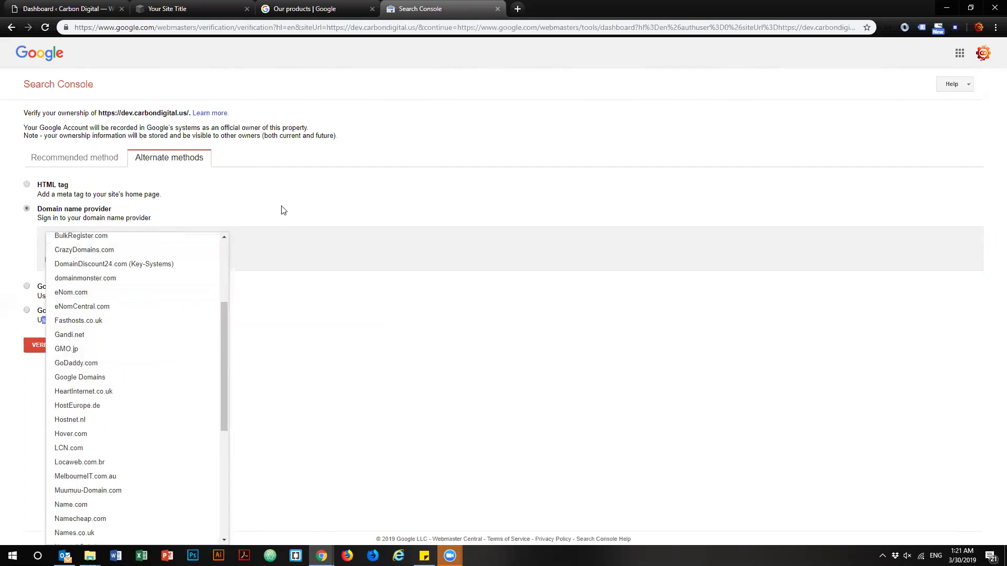
pyautogui.moveTo(222, 331); pyautogui.dragTo(230, 474)
pyautogui.scroll(3, 160, 380)
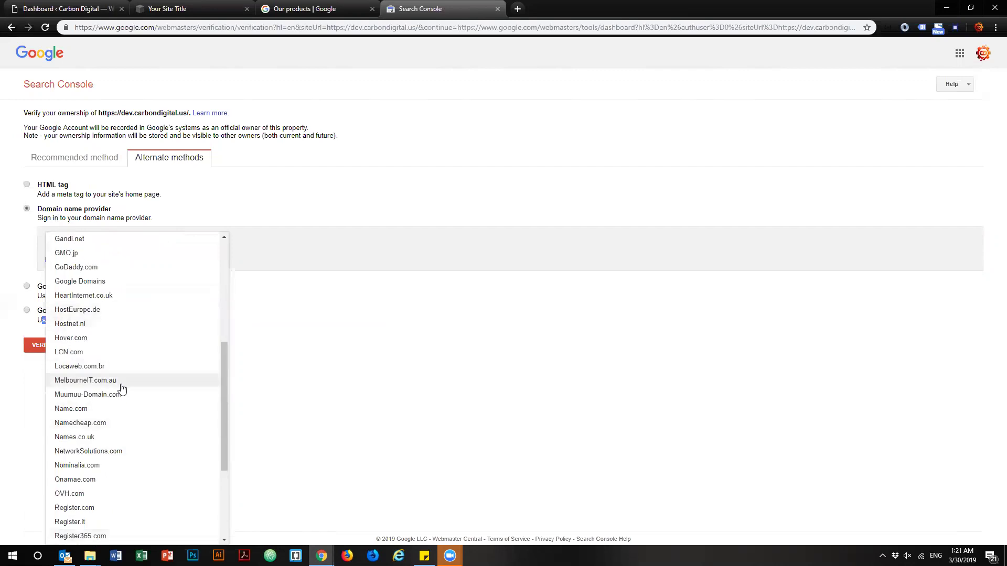
pyautogui.click(298, 245)
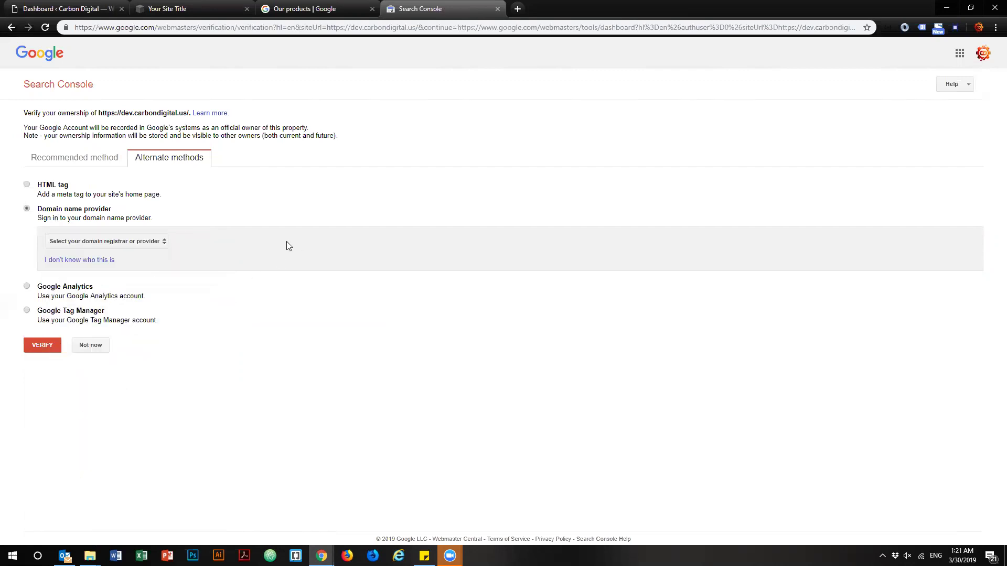
# Choose HTML tag verification and select the google-site-verification meta tag.
pyautogui.click(27, 186)
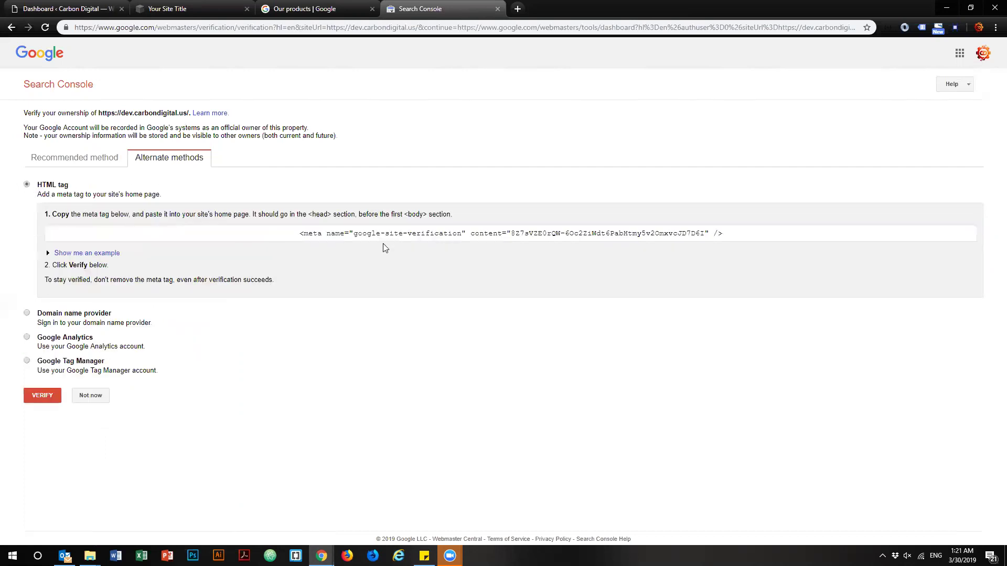
pyautogui.moveTo(722, 234); pyautogui.dragTo(276, 233)
pyautogui.hotkey('ctrl', 'c')
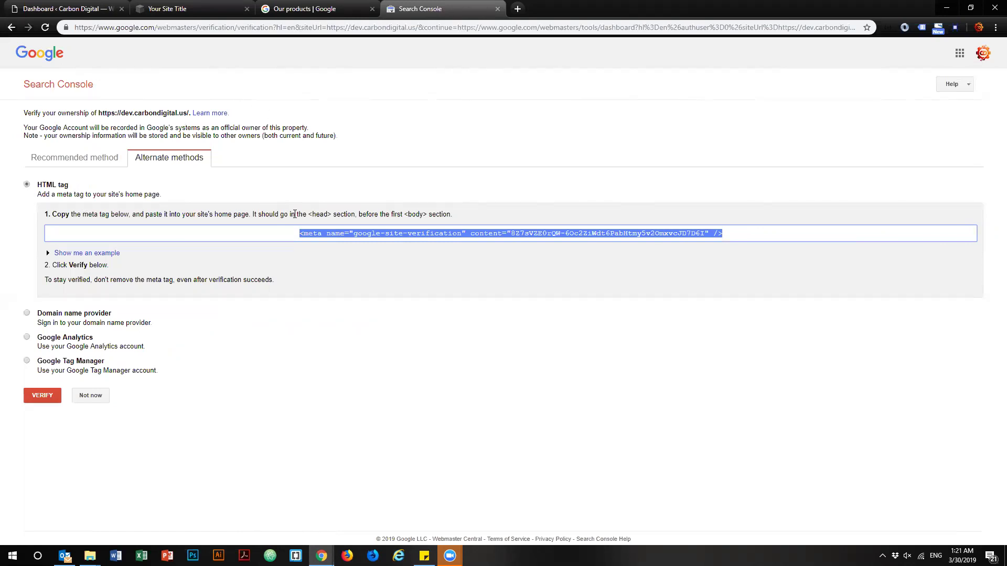
pyautogui.moveTo(302, 214); pyautogui.dragTo(354, 214)
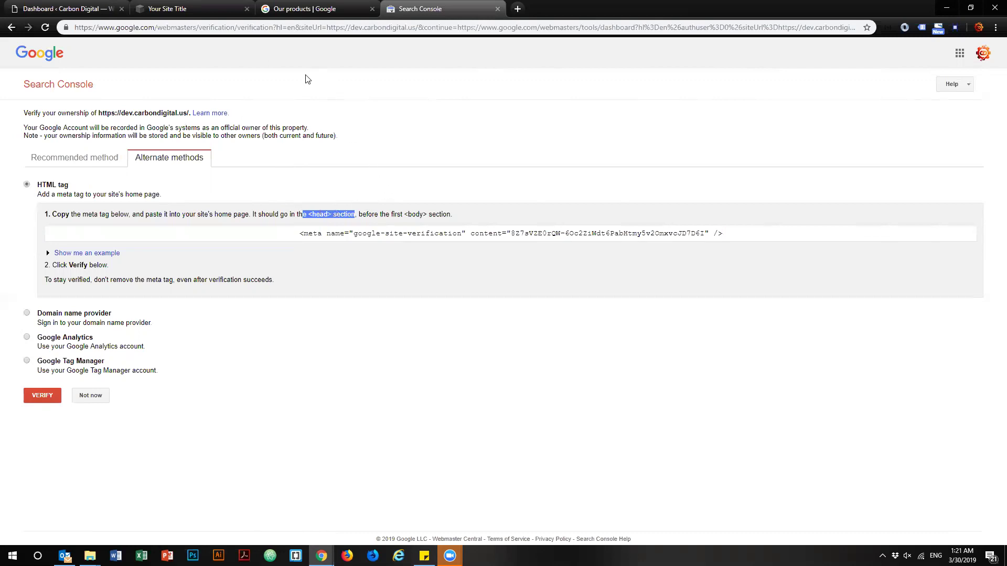
# Inspect the page in DevTools, collapsing <body> and expanding <head>, then close DevTools.
pyautogui.rightClick(361, 95)
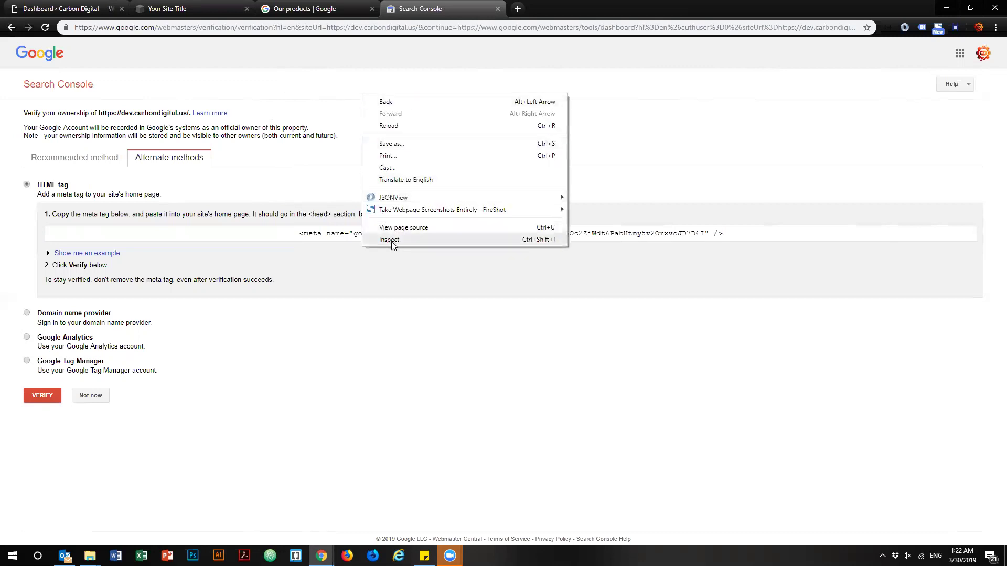
pyautogui.click(390, 242)
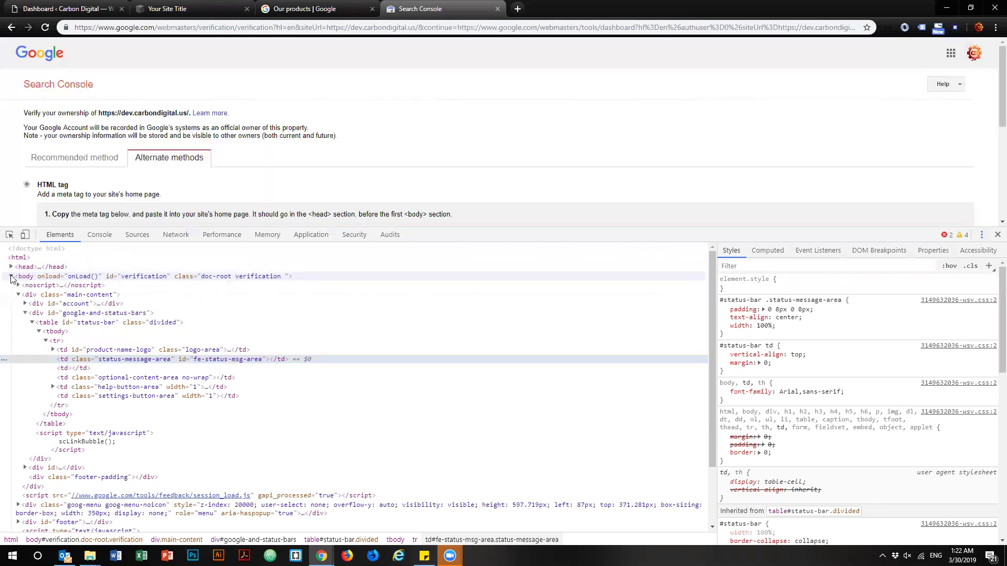
pyautogui.click(10, 276)
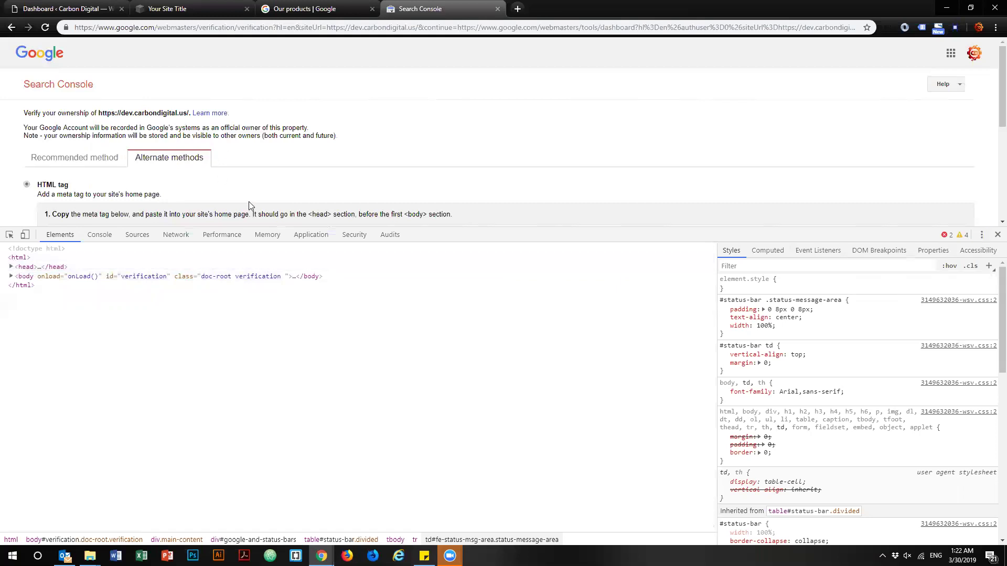
pyautogui.moveTo(273, 212); pyautogui.dragTo(376, 212)
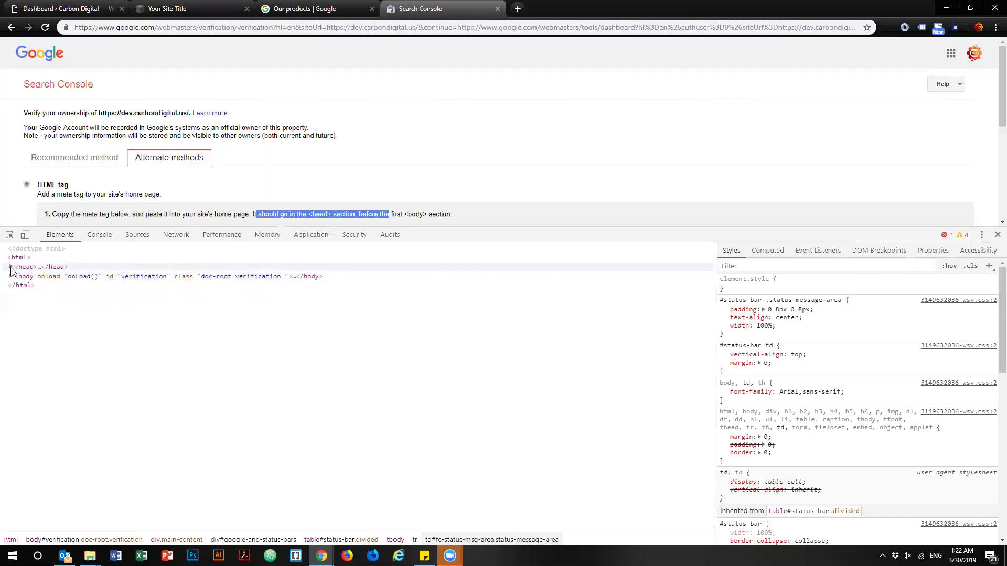
pyautogui.click(11, 267)
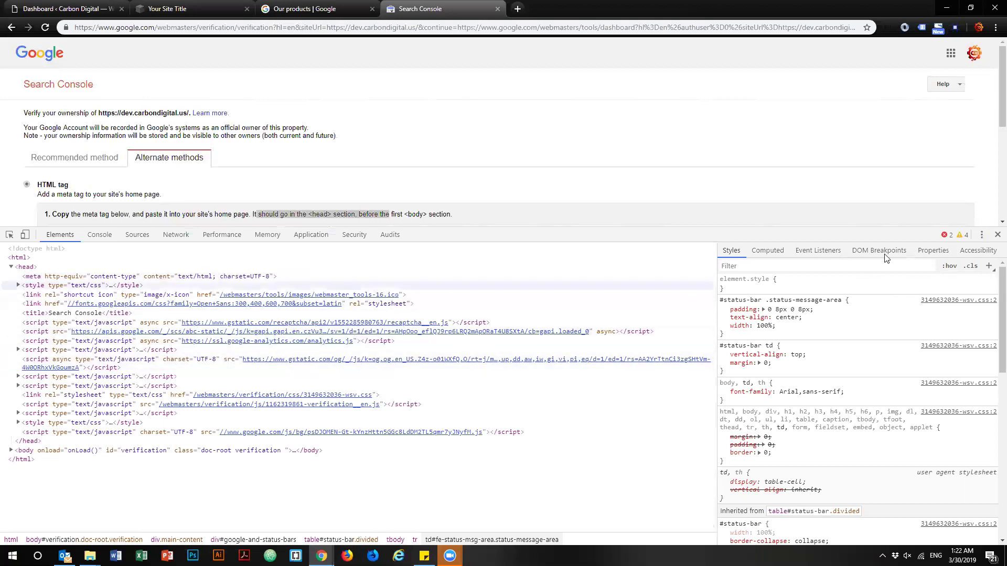
pyautogui.click(997, 235)
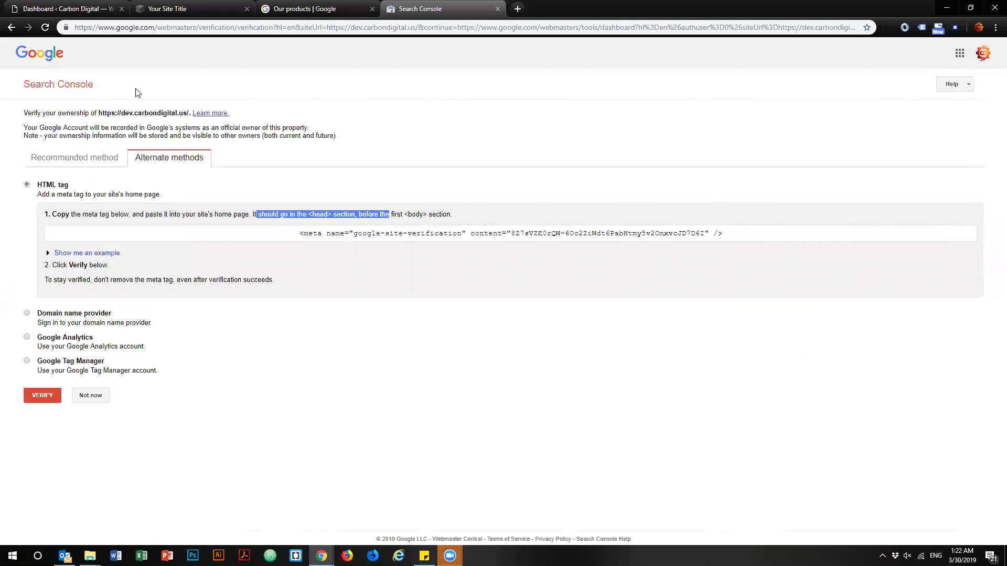
# Search the WordPress plugin directory for 'custom css' to check the plugin.
pyautogui.click(35, 10)
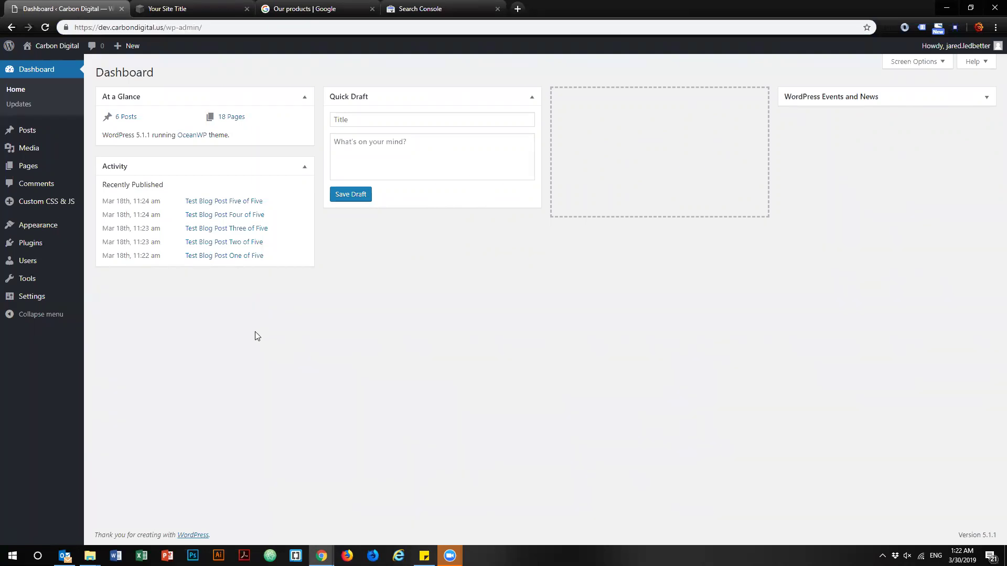
pyautogui.moveTo(35, 244)
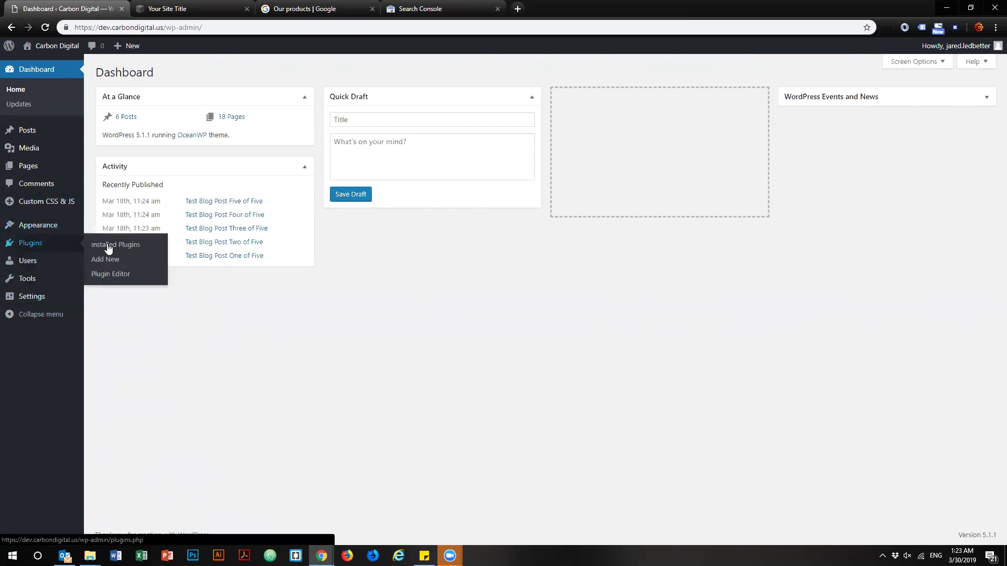
pyautogui.click(120, 266)
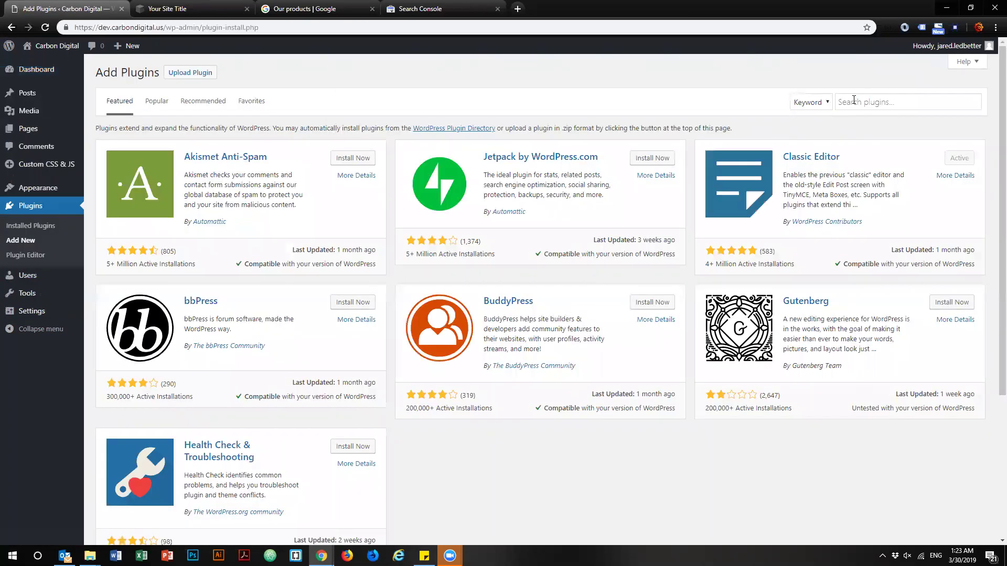
pyautogui.click(891, 105)
pyautogui.write('custom css')
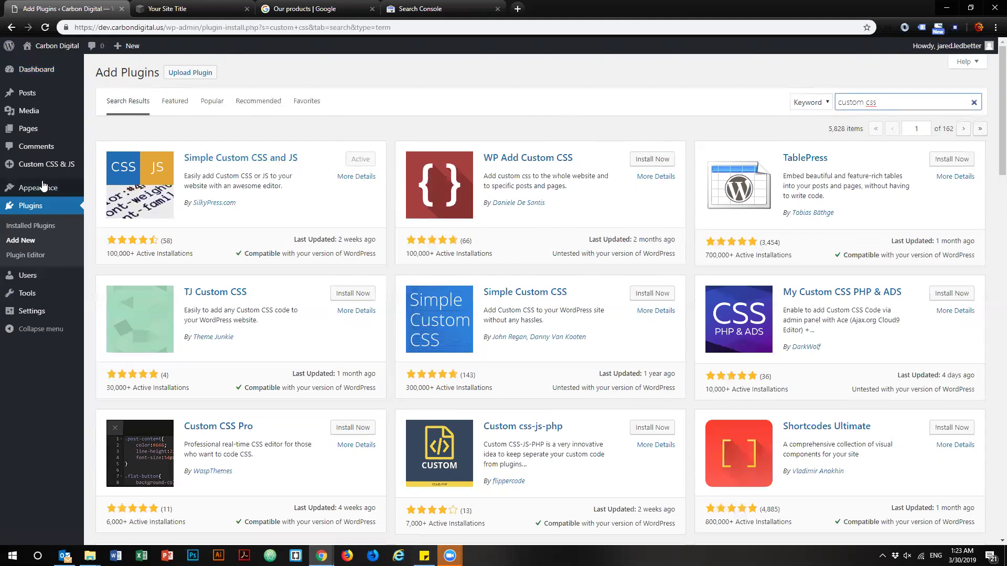
# Start a new HTML code snippet in Custom CSS & JS and delete its sample code.
pyautogui.moveTo(9, 166)
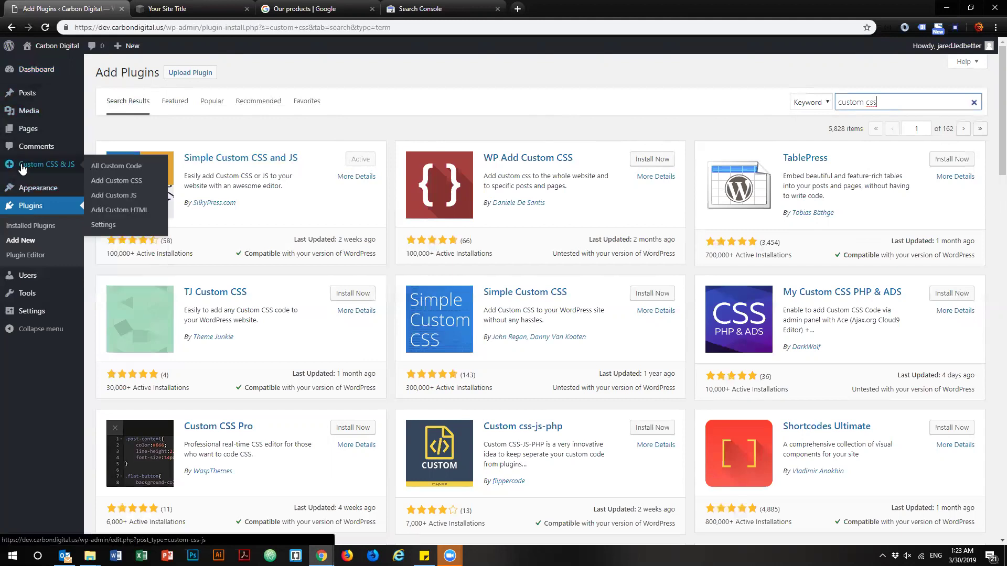
pyautogui.click(46, 168)
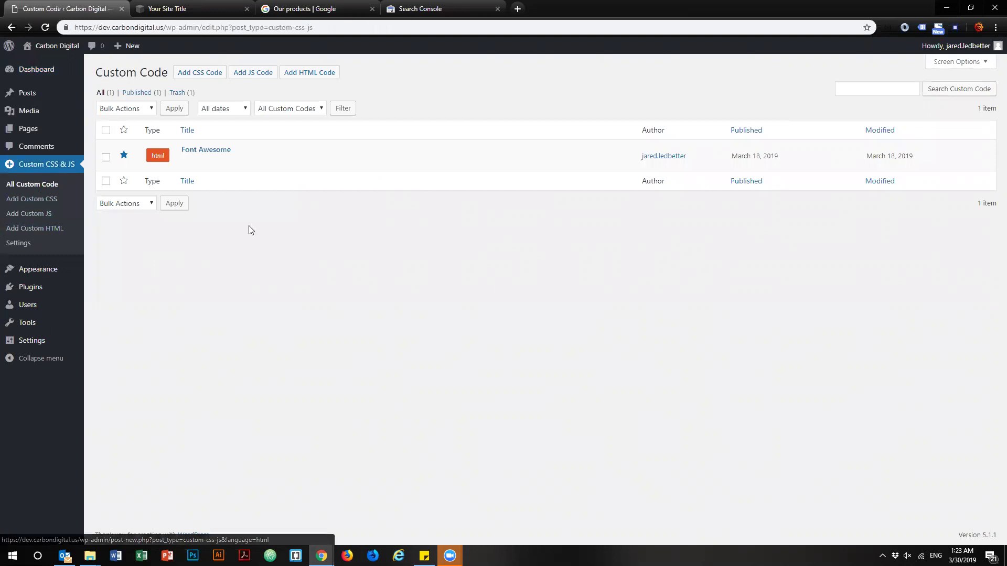
pyautogui.click(312, 76)
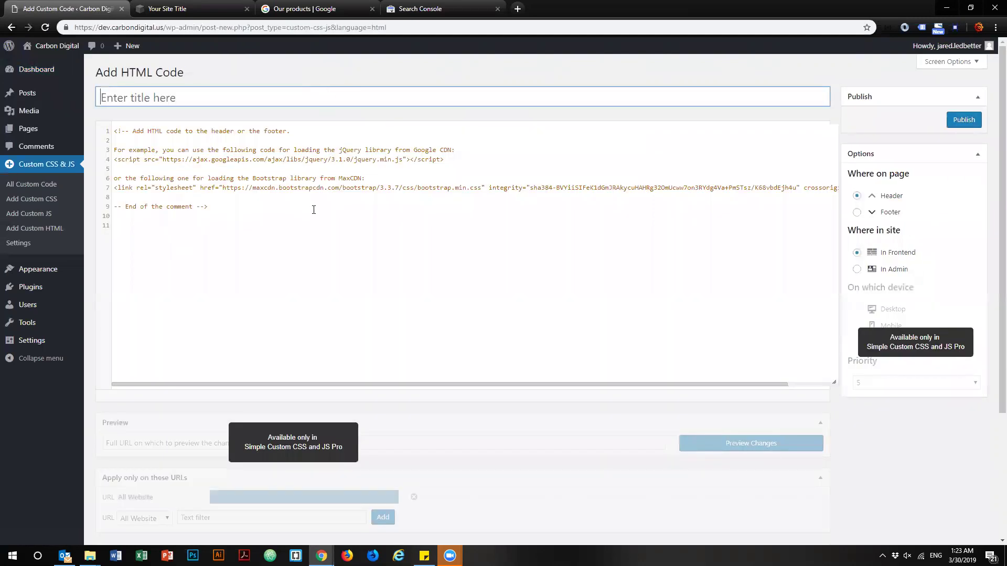
pyautogui.click(283, 214)
pyautogui.hotkey('ctrl', 'a')
pyautogui.press('Delete')
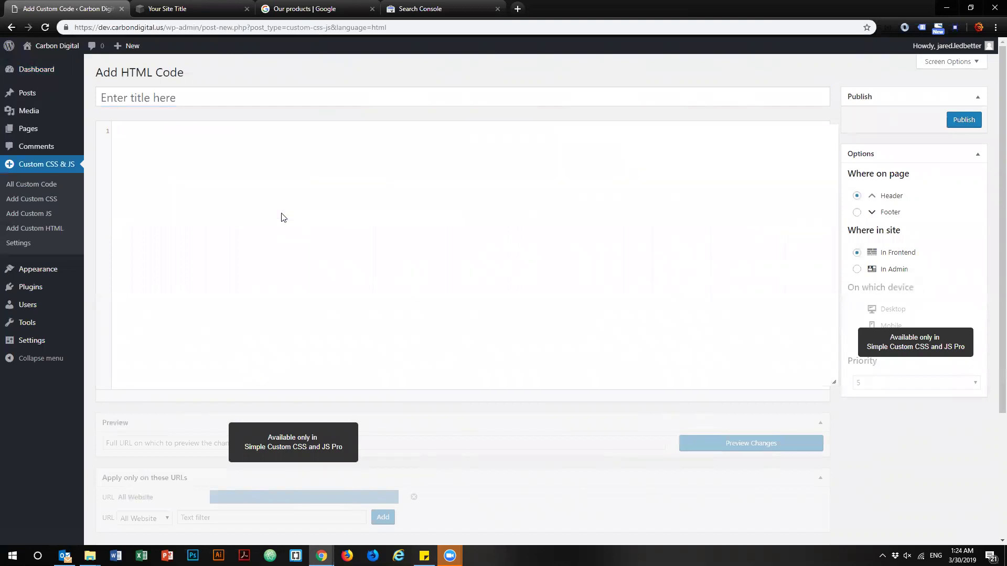
# Paste the meta tag and add '<!-- Google Search Console -->' on the line above it.
pyautogui.hotkey('ctrl', 'v')
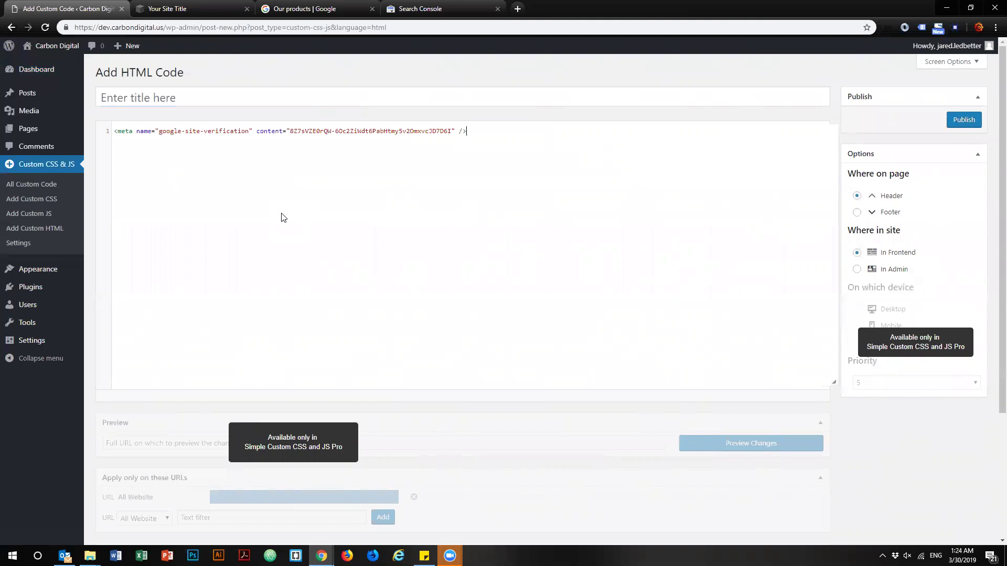
pyautogui.press('Return')
pyautogui.press('Up')
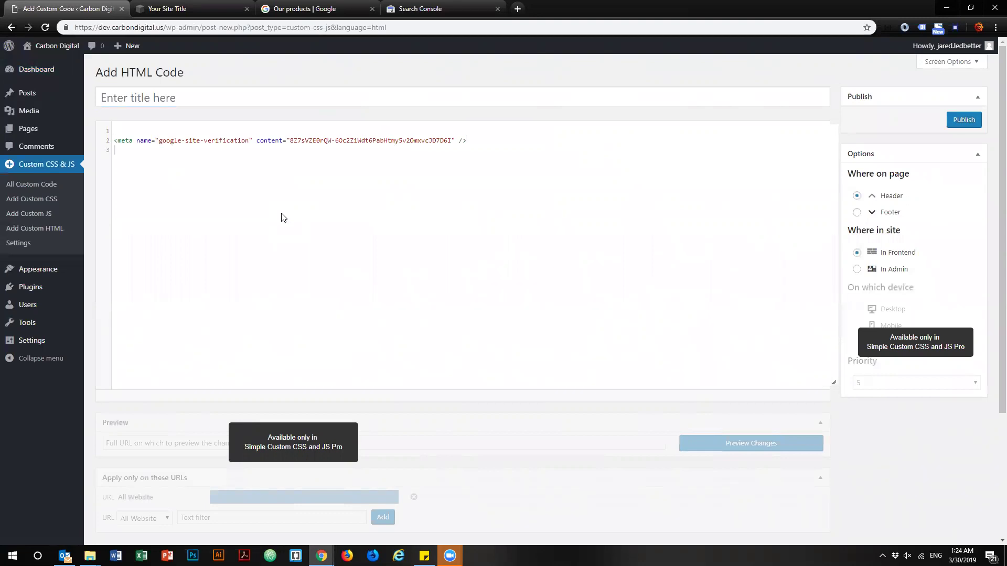
pyautogui.press('Up')
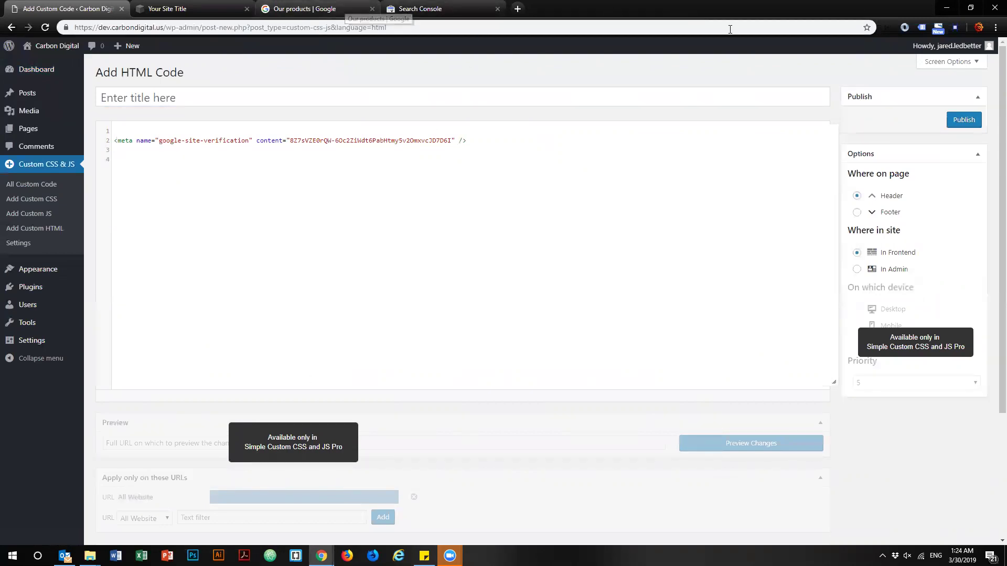
pyautogui.click(185, 129)
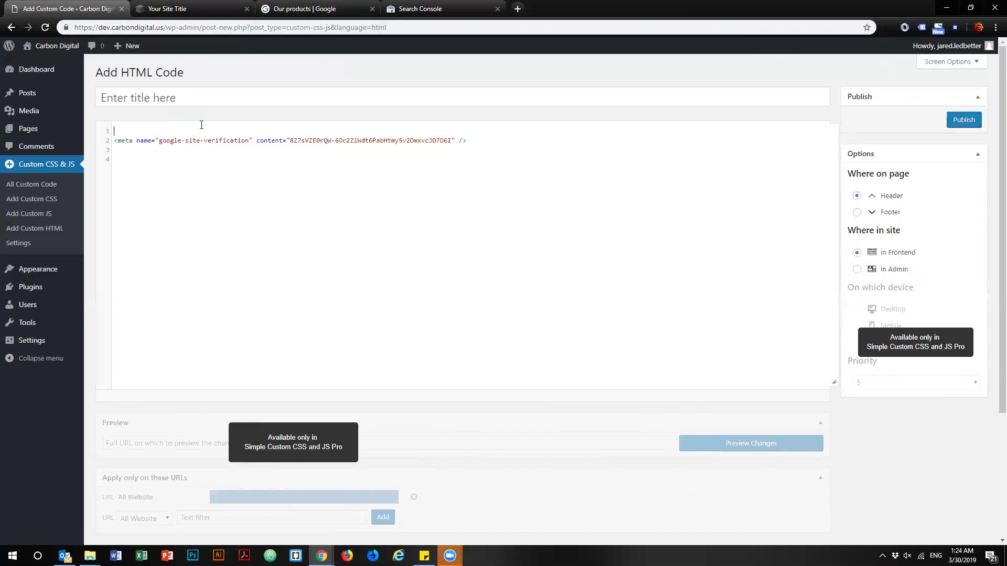
pyautogui.write('<')
pyautogui.write('!')
pyautogui.write('-- --')
pyautogui.write('>')
pyautogui.write('Google Sear')
pyautogui.write('ch Console')
# Add the closing comment '<!-- End Google Search Console -->' below the meta tag.
pyautogui.tripleClick(202, 127)
pyautogui.press('Down')
pyautogui.write('<!-- Google Search Console -->')
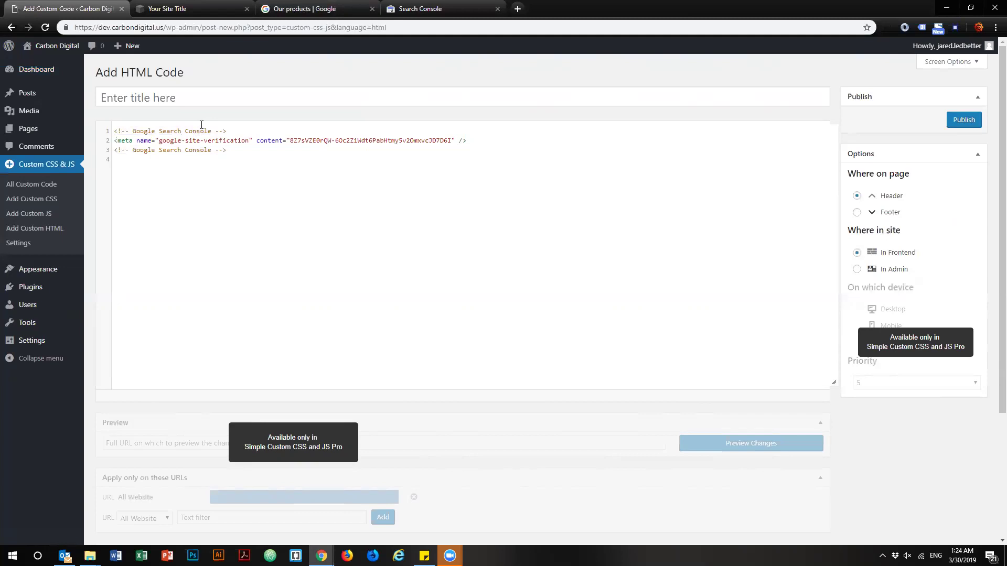
pyautogui.write('End')
pyautogui.click(123, 156)
pyautogui.moveTo(124, 157); pyautogui.dragTo(258, 152)
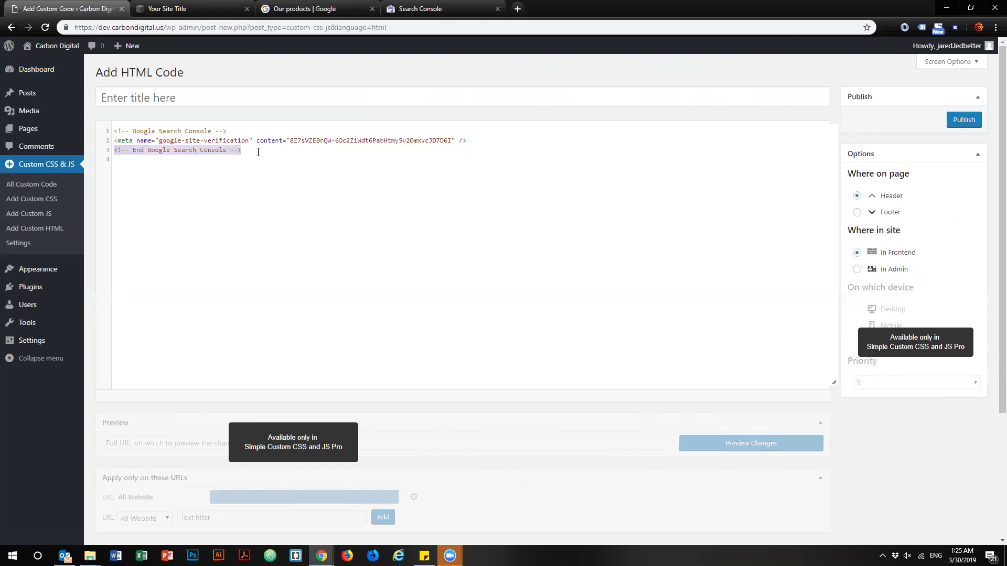
pyautogui.click(116, 160)
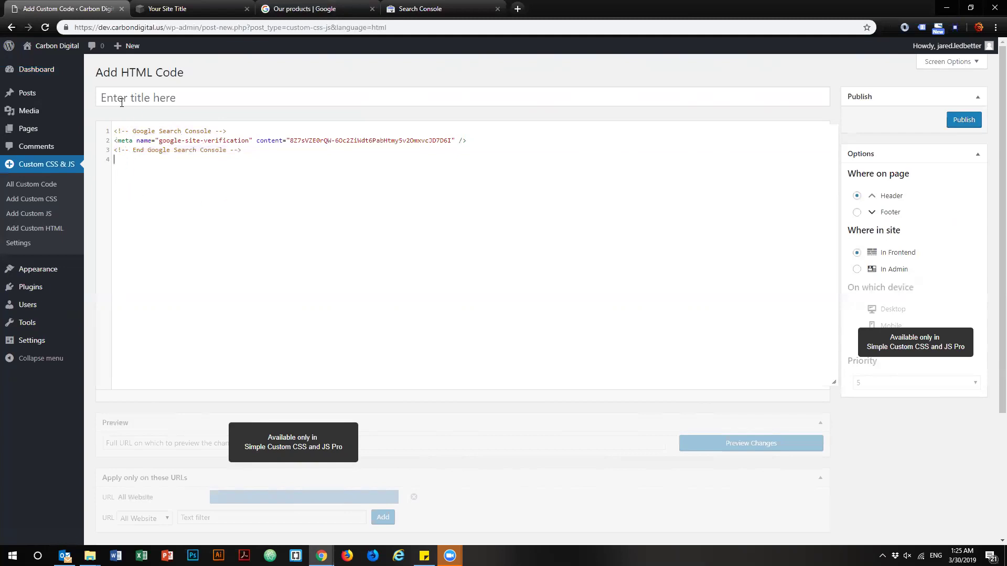
# Title the snippet 'Google Search Console' and publish it.
pyautogui.click(142, 96)
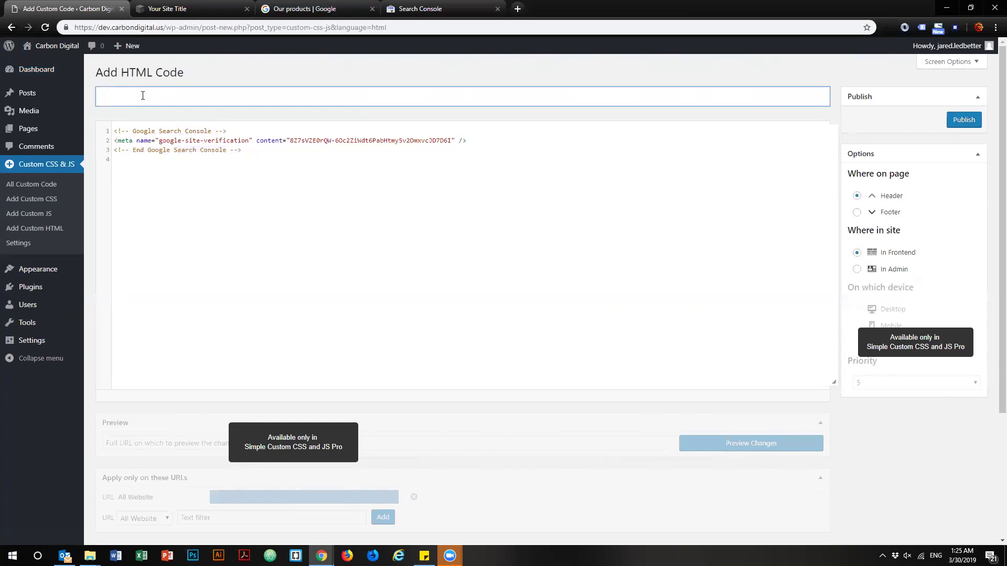
pyautogui.write('Google Search Console')
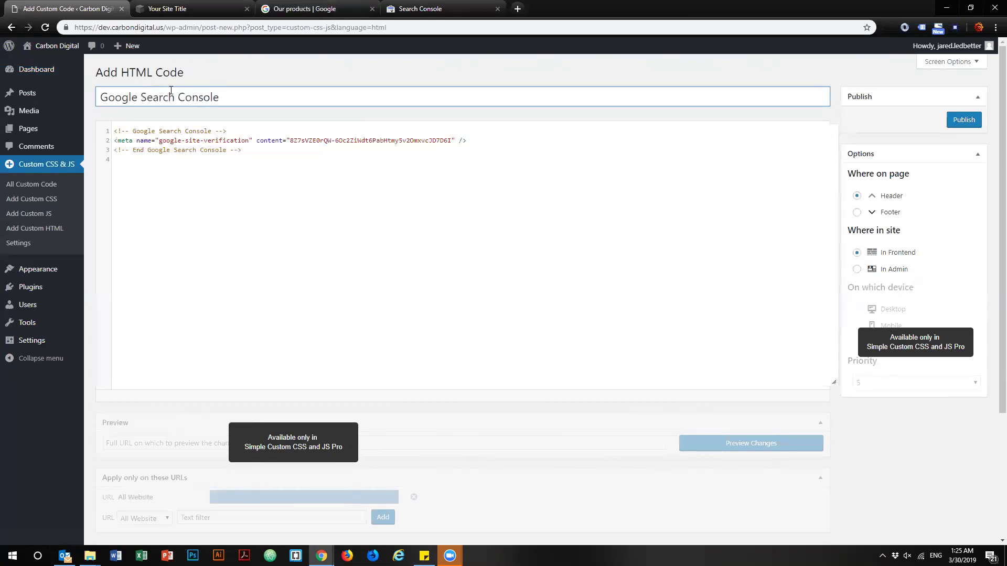
pyautogui.click(407, 265)
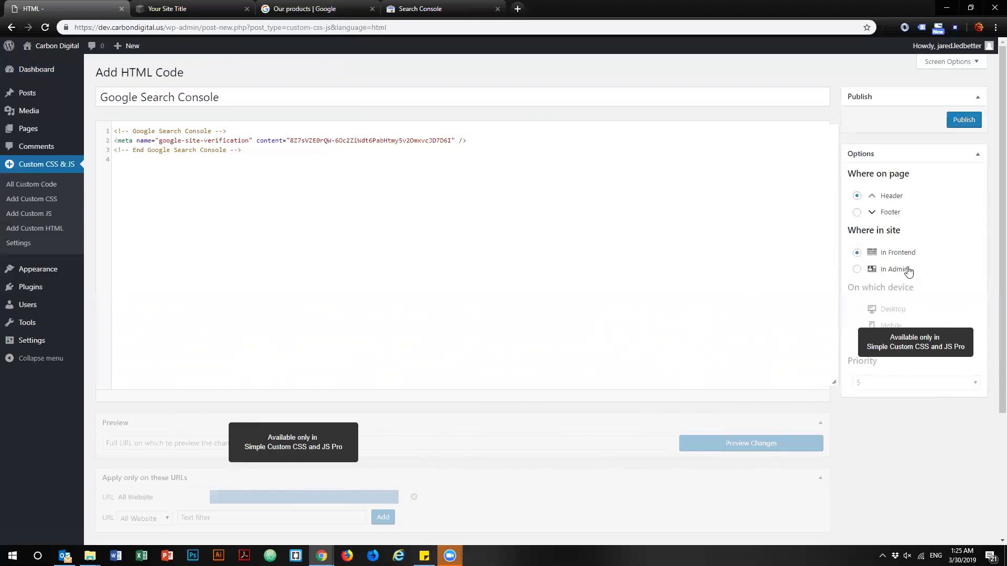
pyautogui.click(963, 121)
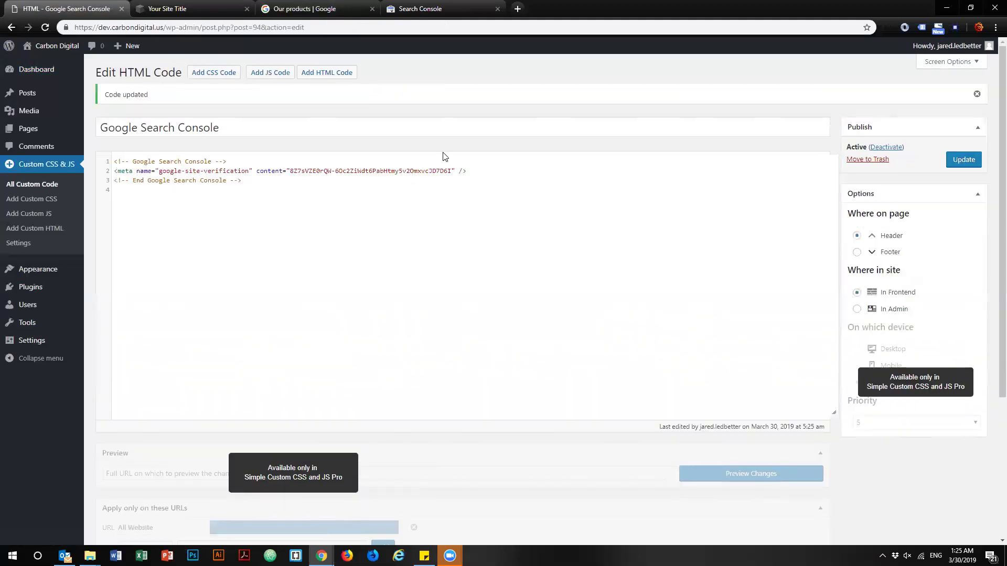
# Skip verification with 'Not now' and return to the Search Console home property list.
pyautogui.click(446, 12)
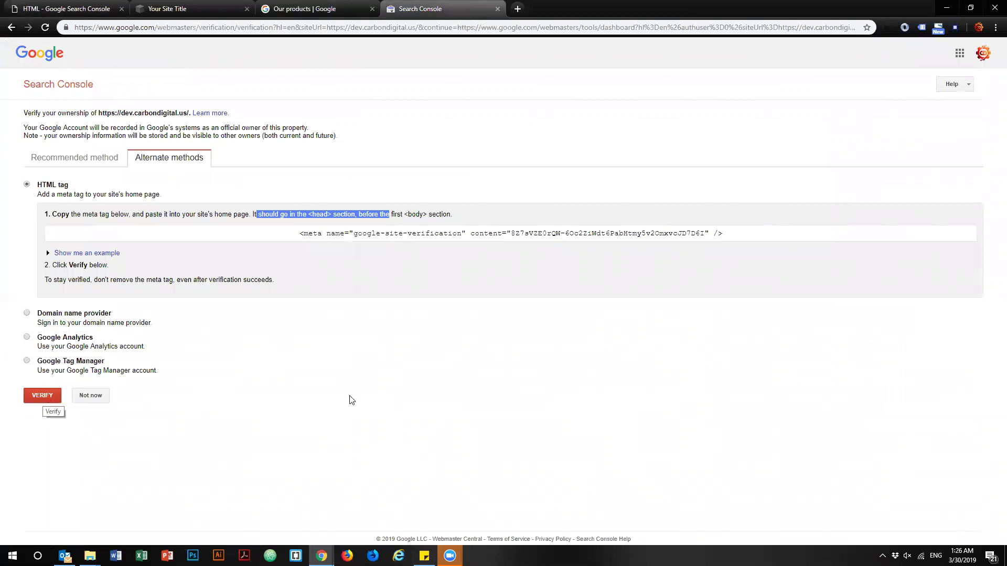
pyautogui.click(498, 234)
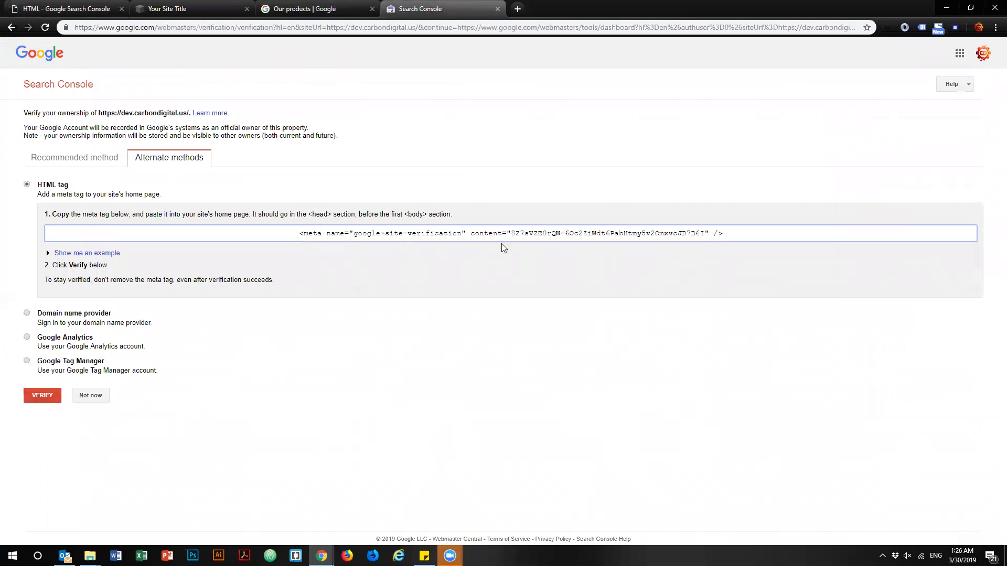
pyautogui.click(601, 345)
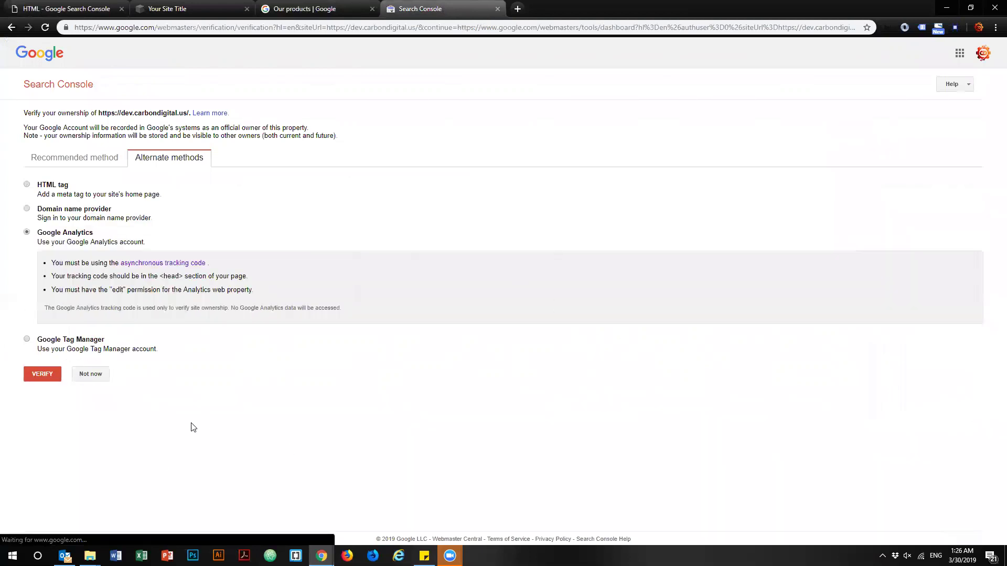
pyautogui.click(91, 375)
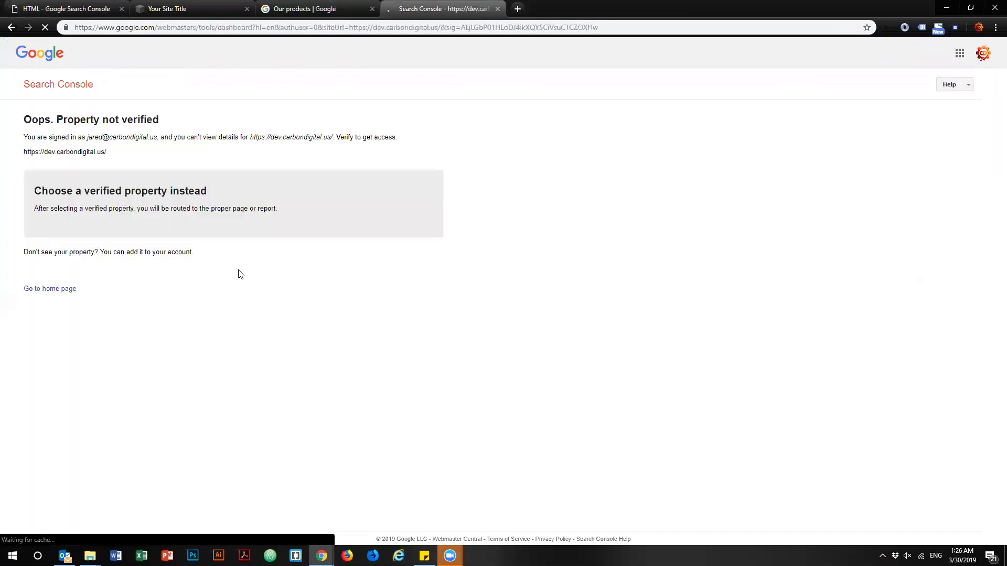
pyautogui.click(59, 86)
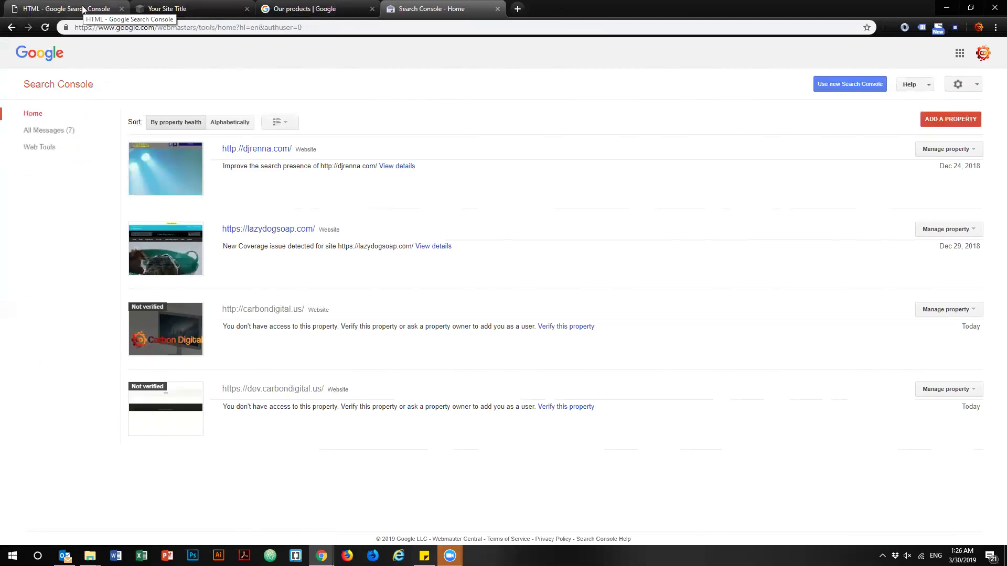
# In All Custom Code, deactivate the Google Search Console and Font Awesome snippets.
pyautogui.click(56, 9)
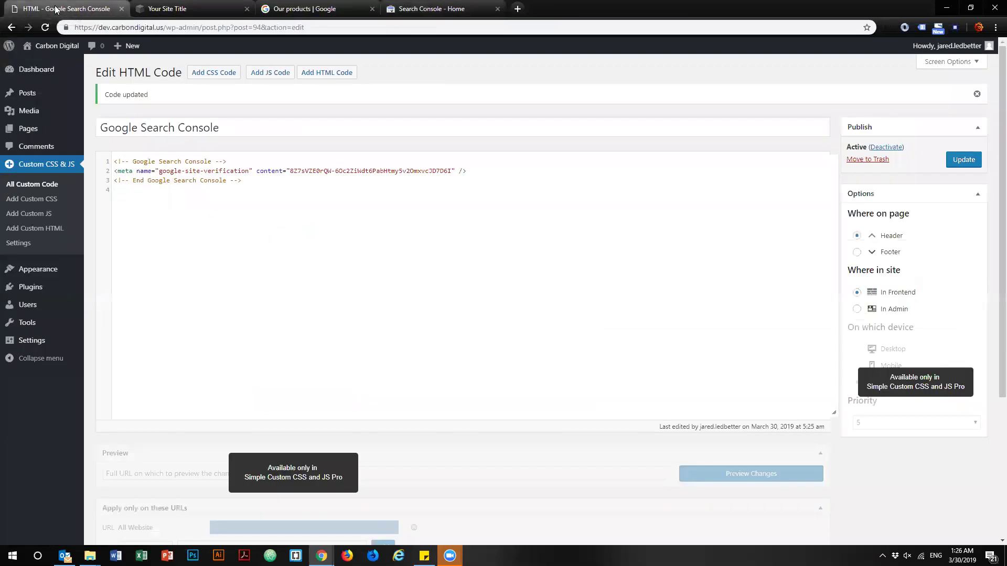
pyautogui.click(27, 186)
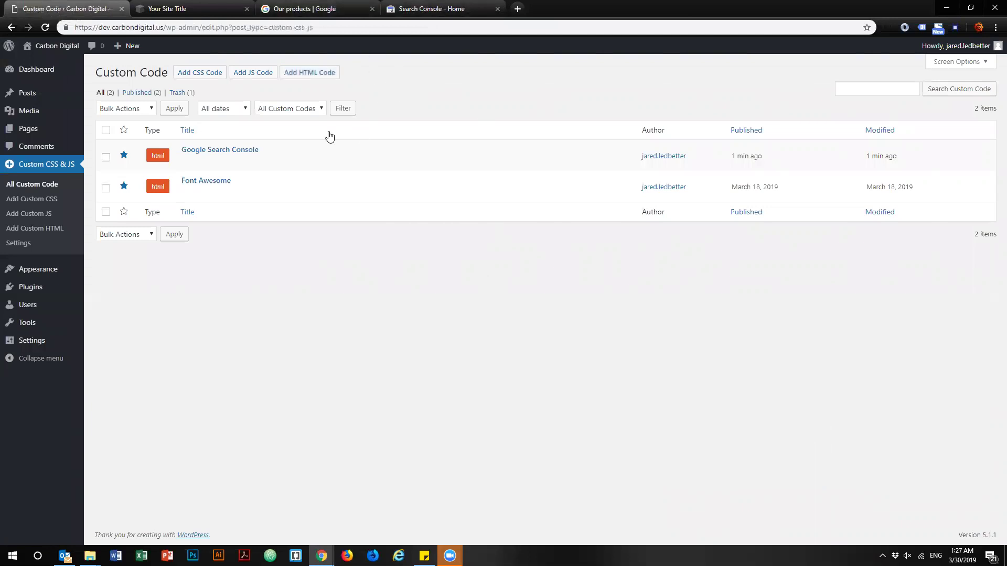
pyautogui.moveTo(323, 163)
pyautogui.moveTo(63, 293)
pyautogui.click(236, 162)
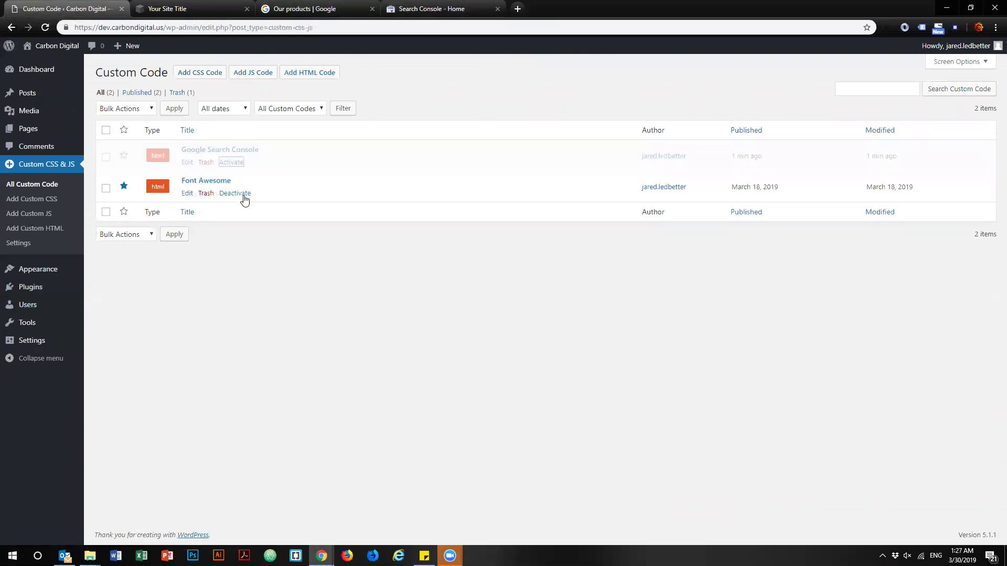
pyautogui.click(238, 194)
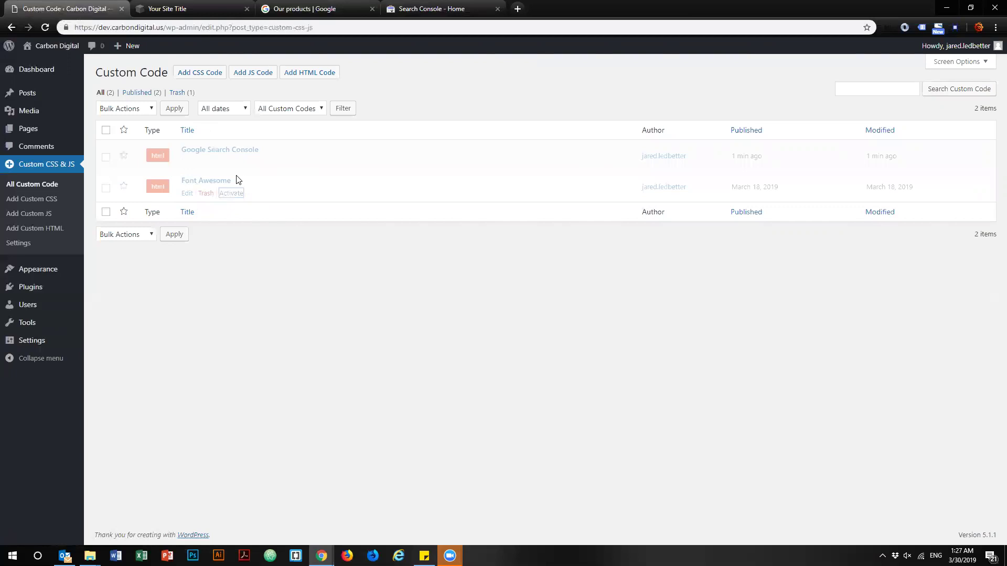
pyautogui.moveTo(51, 45)
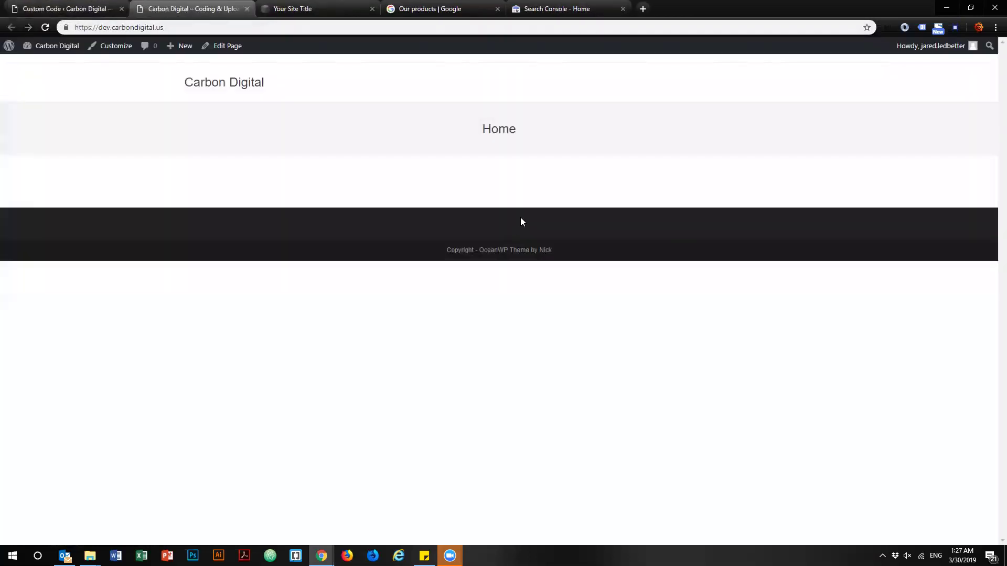
# Open Chrome DevTools on the Carbon Digital home page and enlarge the panel slightly.
pyautogui.rightClick(219, 122)
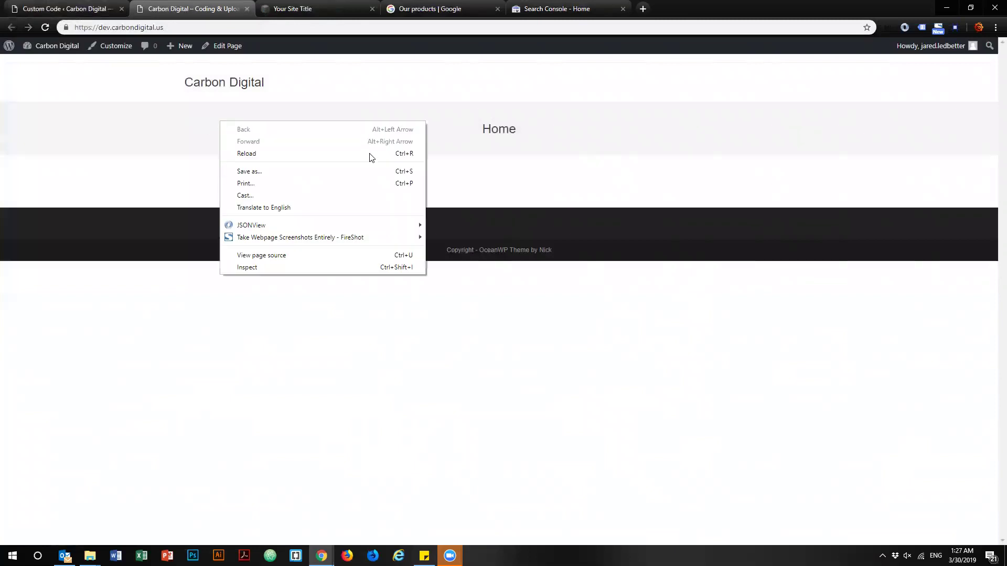
pyautogui.click(282, 269)
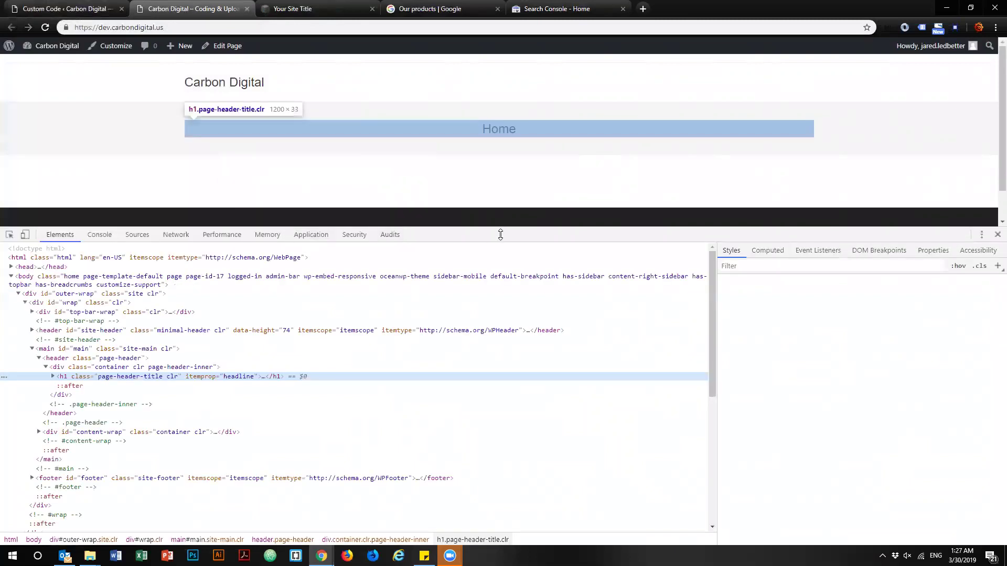
pyautogui.moveTo(501, 220); pyautogui.dragTo(500, 206)
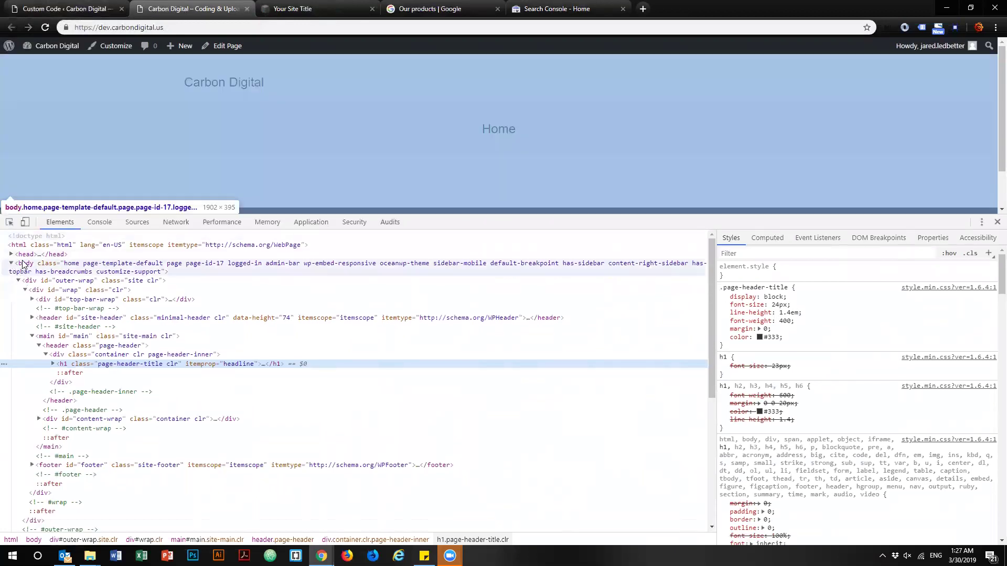
# Collapse <body>, expand <head>, and open its first style block and fit-vids-style to review the tags.
pyautogui.click(11, 263)
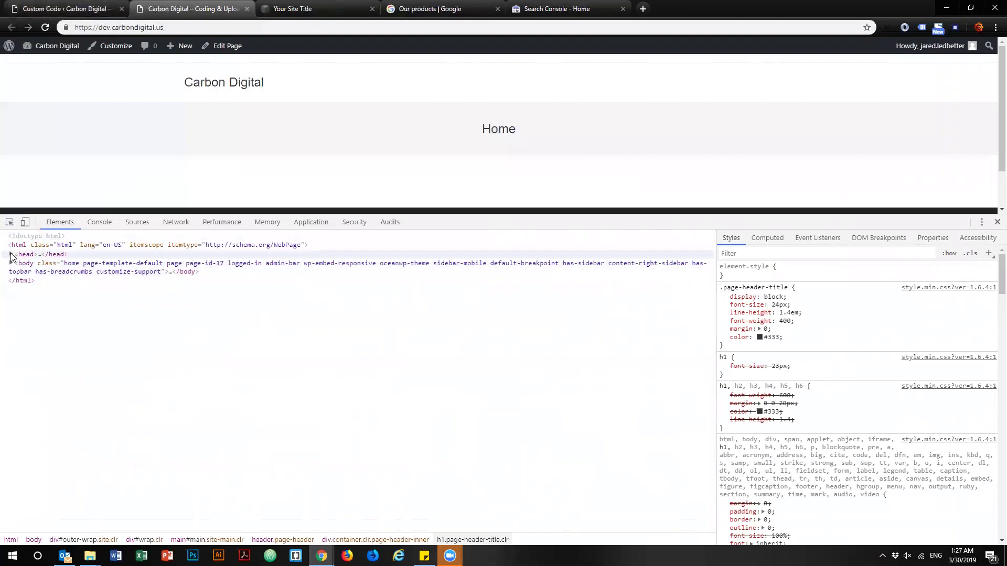
pyautogui.click(11, 255)
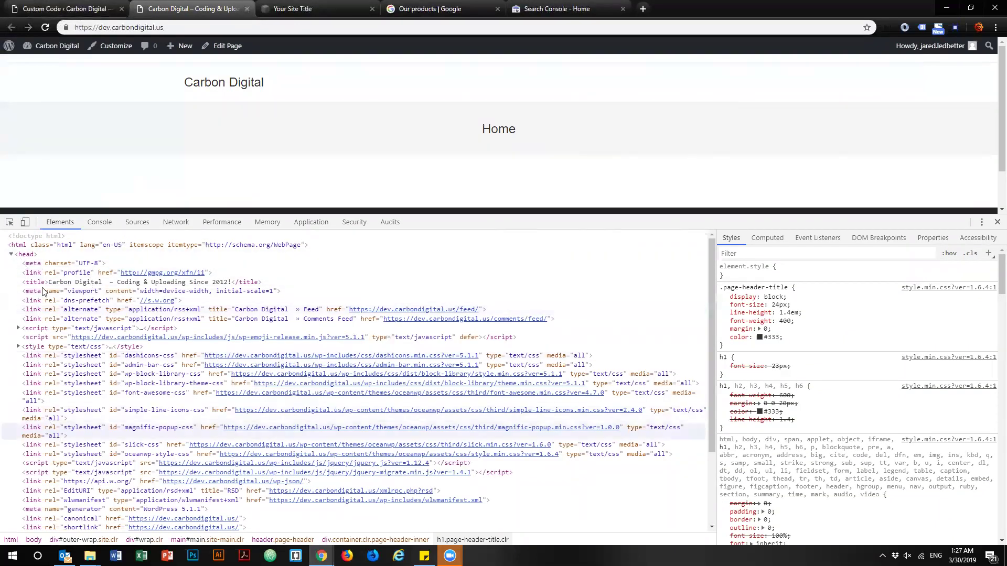
pyautogui.scroll(-4, 271, 311)
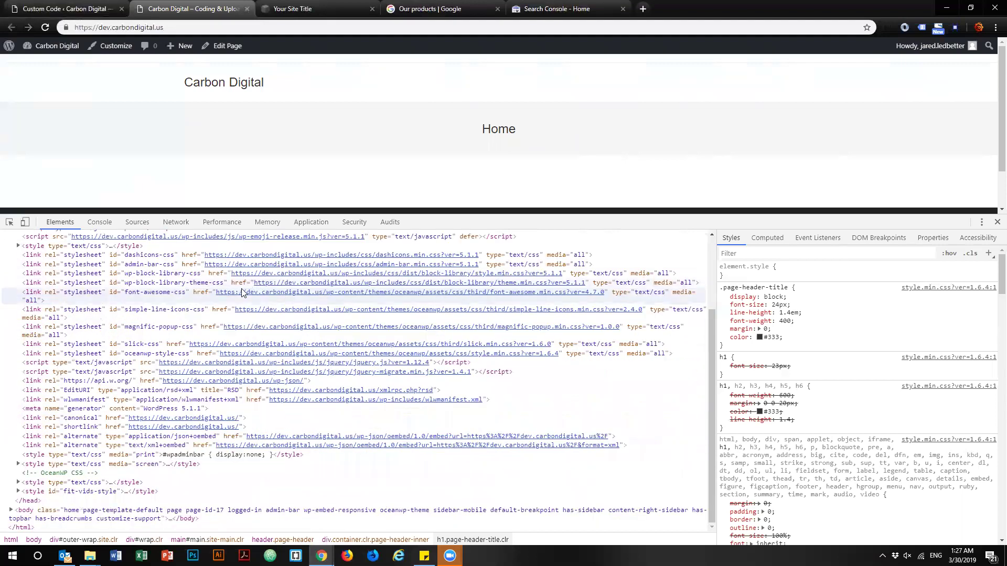
pyautogui.click(18, 483)
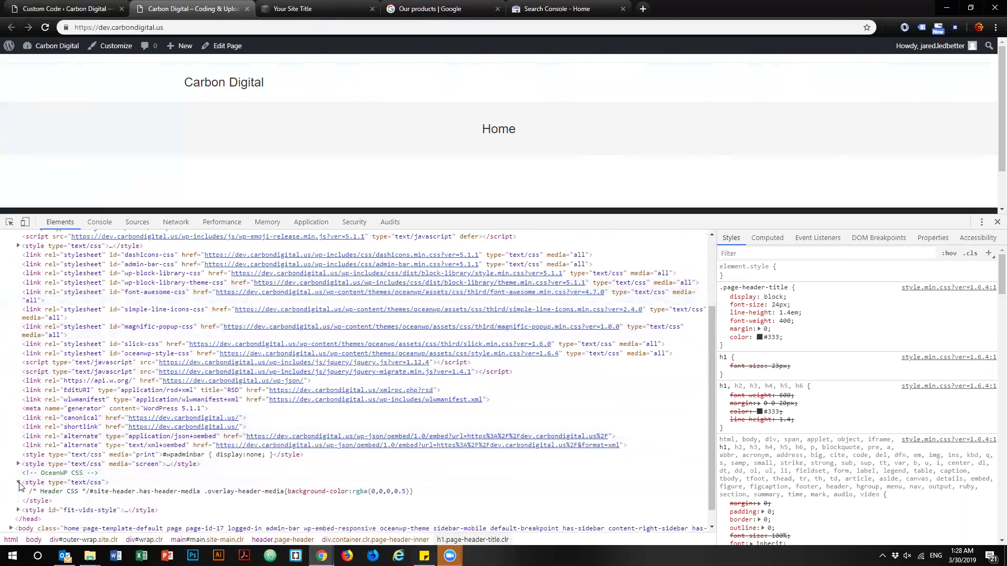
pyautogui.click(18, 511)
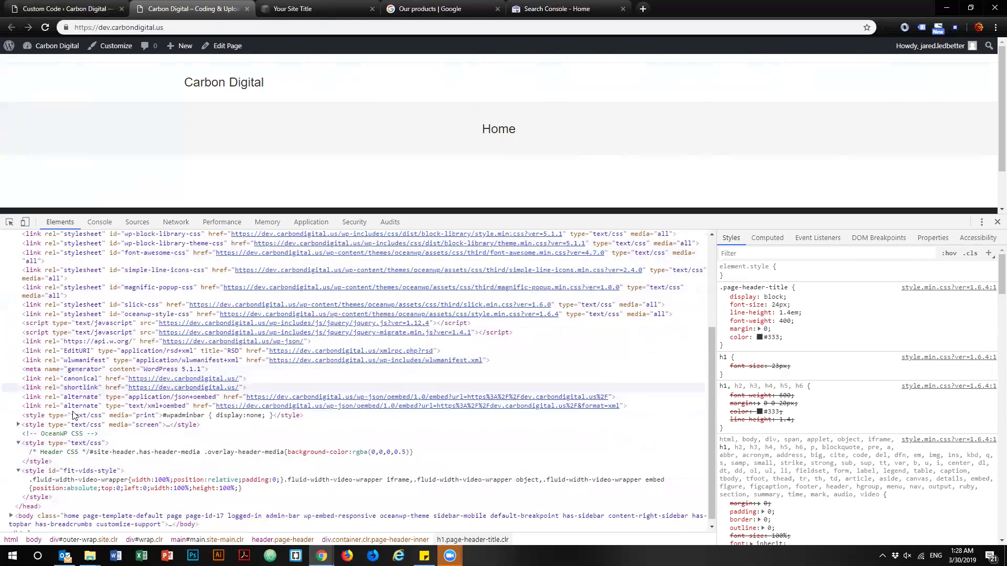
pyautogui.scroll(-1, 31, 482)
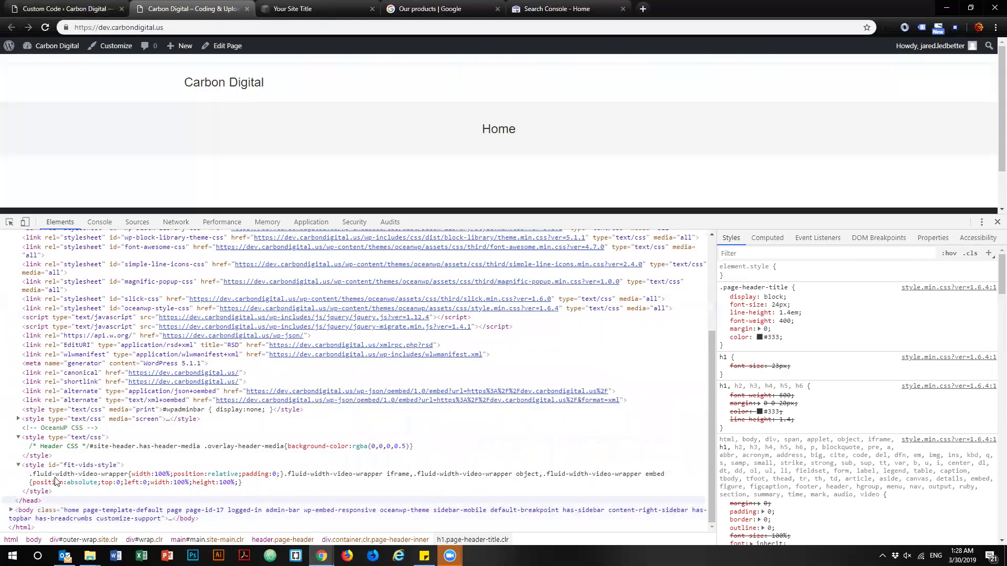
pyautogui.scroll(3, 56, 374)
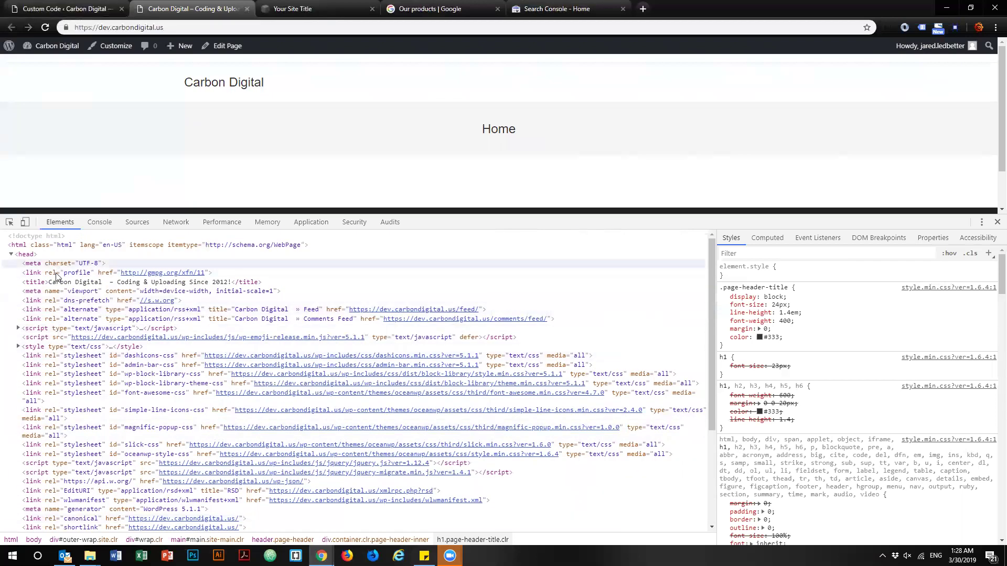
pyautogui.scroll(-3, 68, 466)
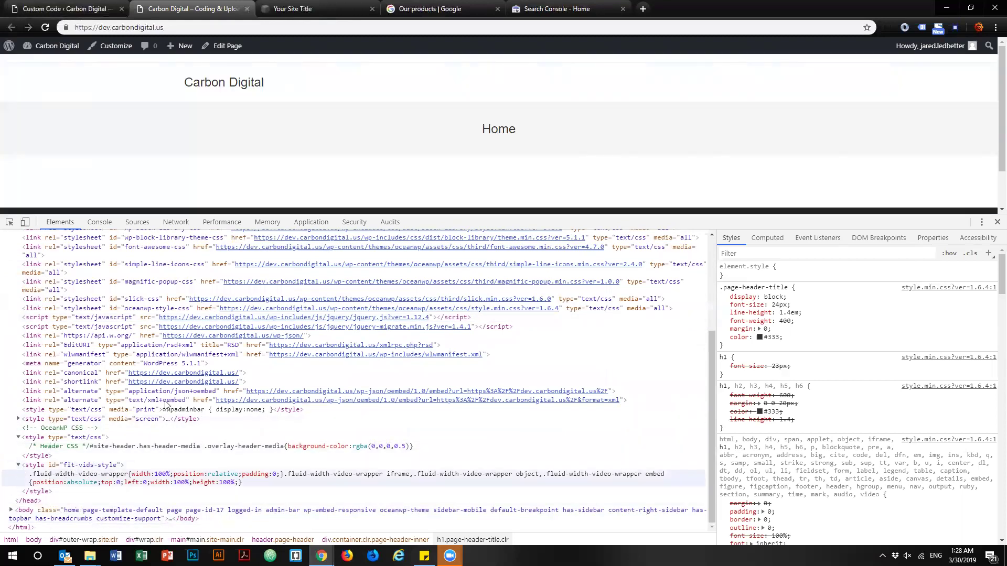
# Activate the Font Awesome and Google Search Console snippets in the custom code list.
pyautogui.click(63, 8)
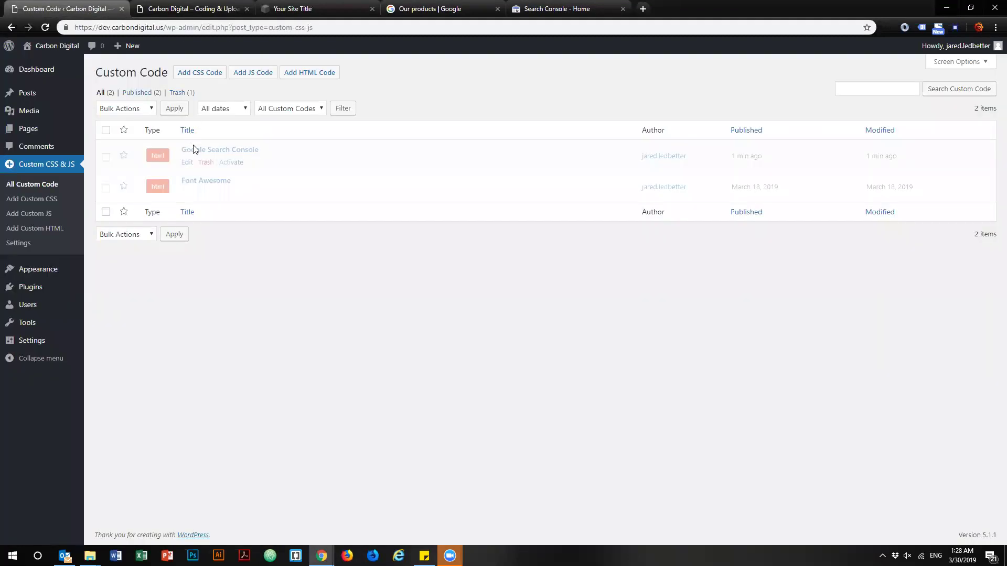
pyautogui.click(223, 196)
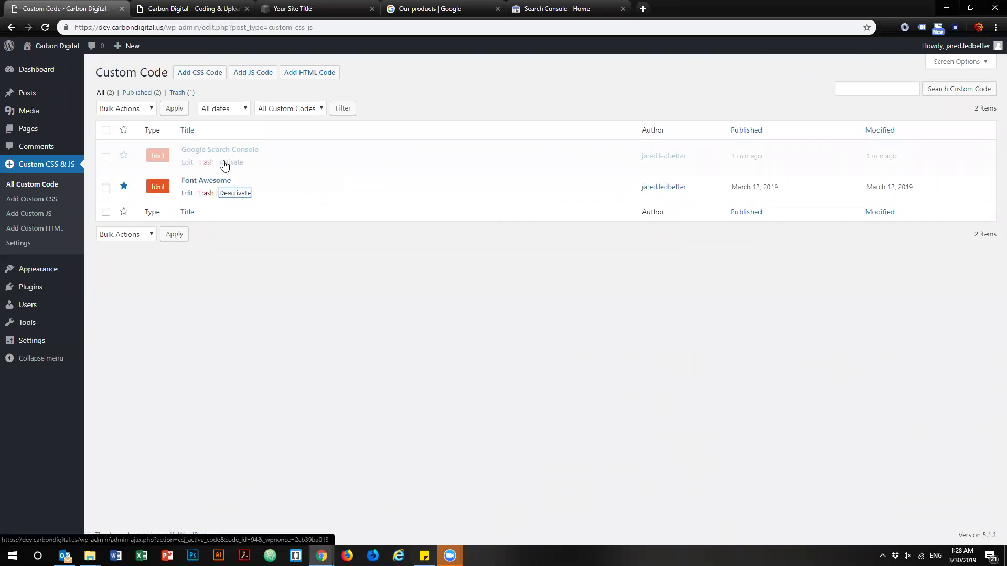
pyautogui.click(230, 163)
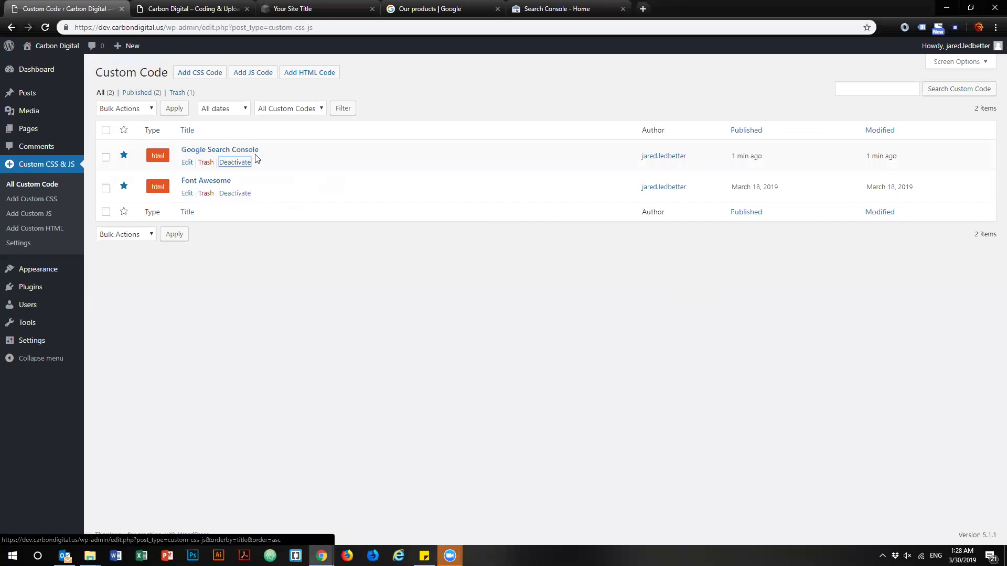
# On the site tab, expand <head> to confirm the verification meta tag and Font Awesome stylesheet link appear.
pyautogui.hotkey('ctrl', 'Tab')
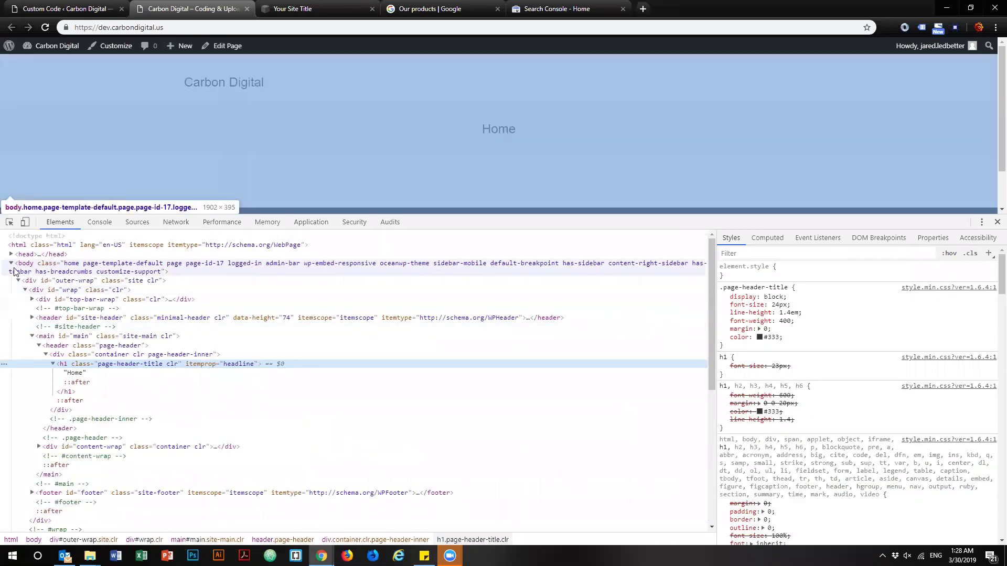
pyautogui.click(11, 264)
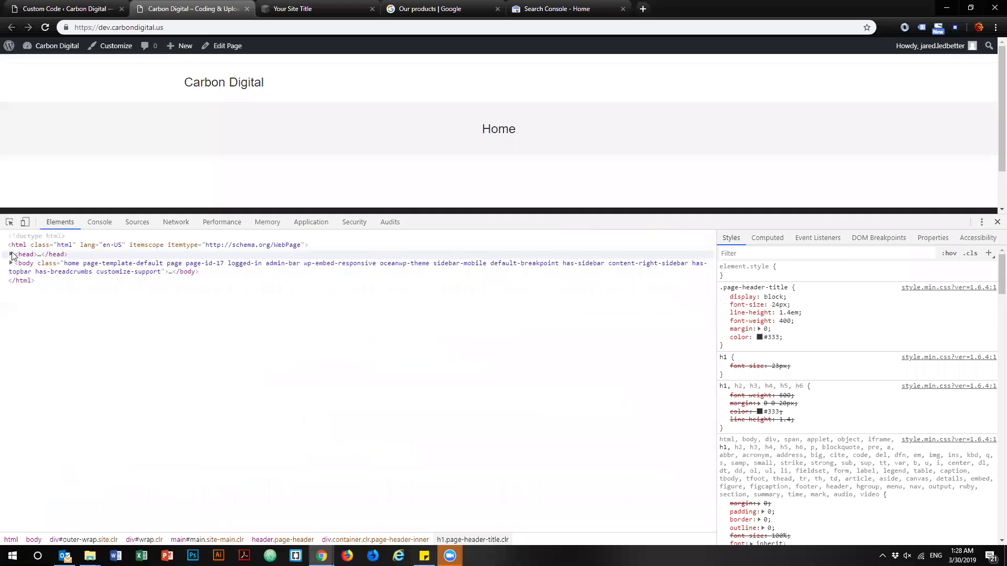
pyautogui.click(11, 255)
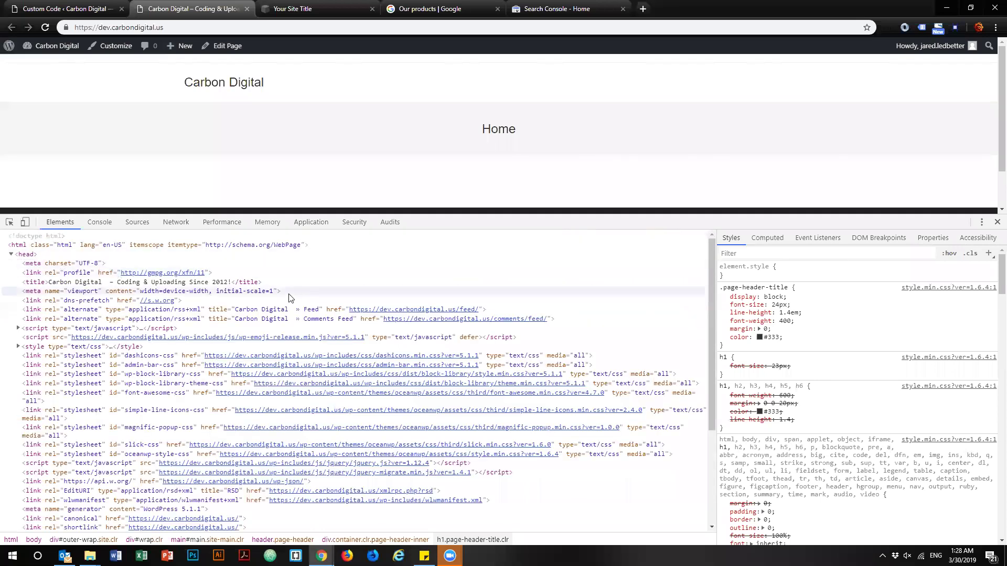
pyautogui.scroll(-3, 291, 297)
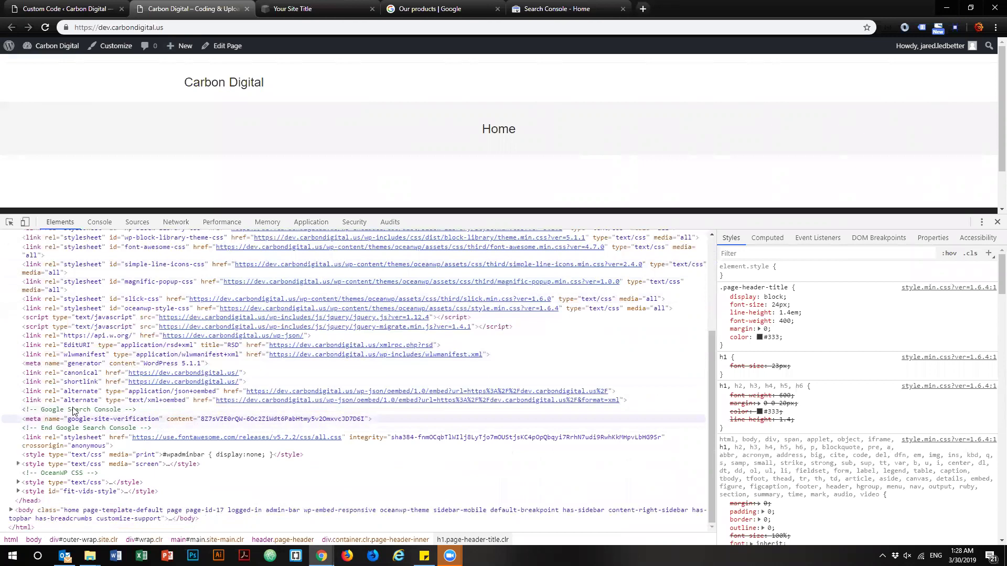
pyautogui.click(51, 441)
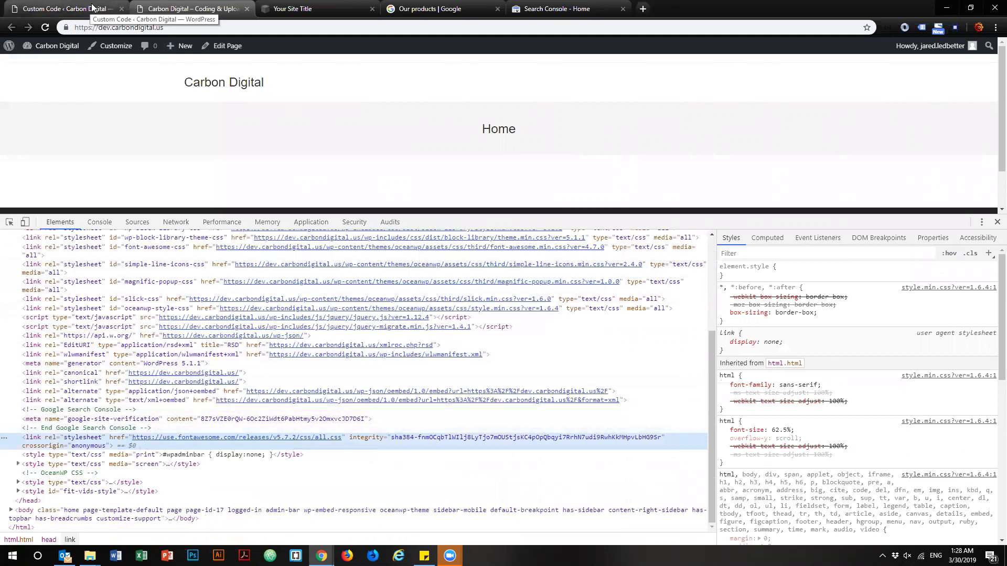
pyautogui.click(69, 9)
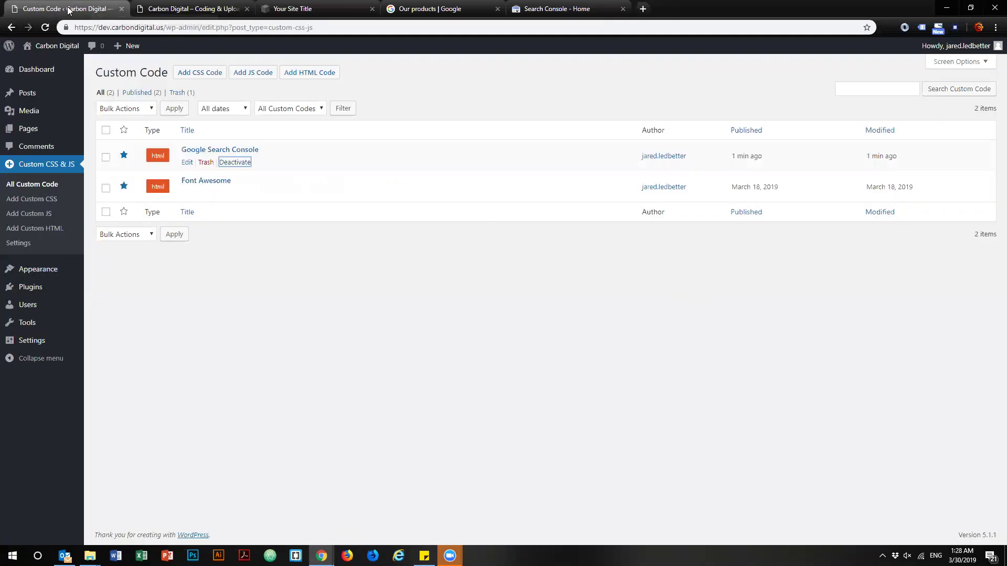
# Surround the Font Awesome link with '<!-- Font Awesome -->' and '<!-- End Font Awesome -->' comments and Update.
pyautogui.click(207, 183)
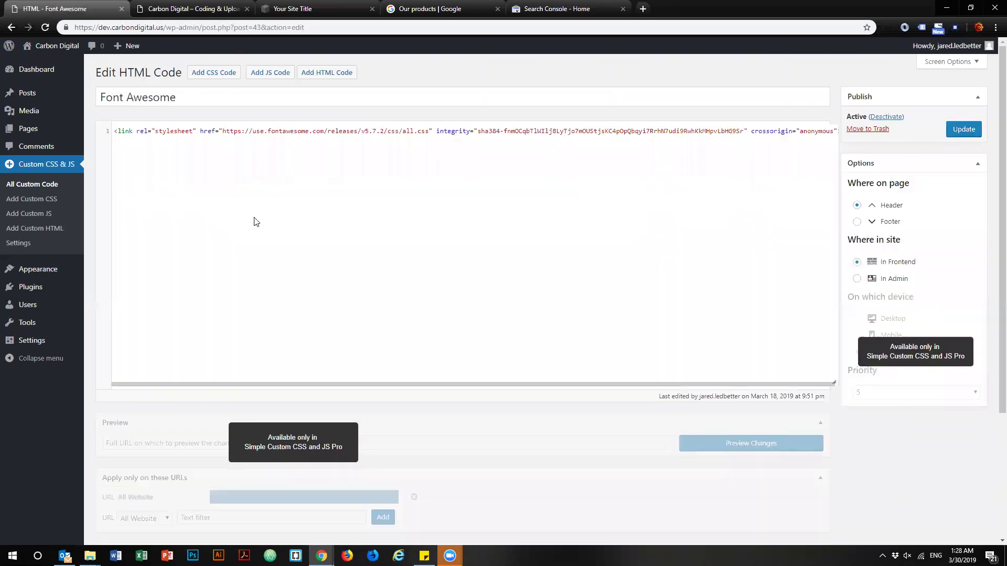
pyautogui.press('Return')
pyautogui.press('Return')
pyautogui.press('Delete')
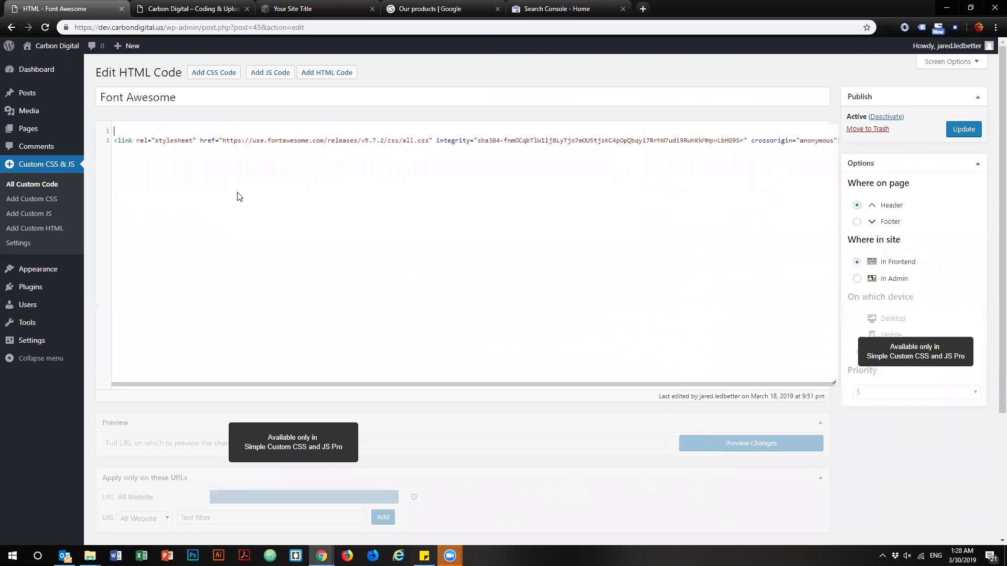
pyautogui.press('End')
pyautogui.press('Return')
pyautogui.press('Return')
pyautogui.hotkey('shift', 'Home')
pyautogui.hotkey('ctrl', 'c')
pyautogui.press('Down')
pyautogui.press('Down')
pyautogui.hotkey('ctrl', 'v')
pyautogui.write('End')
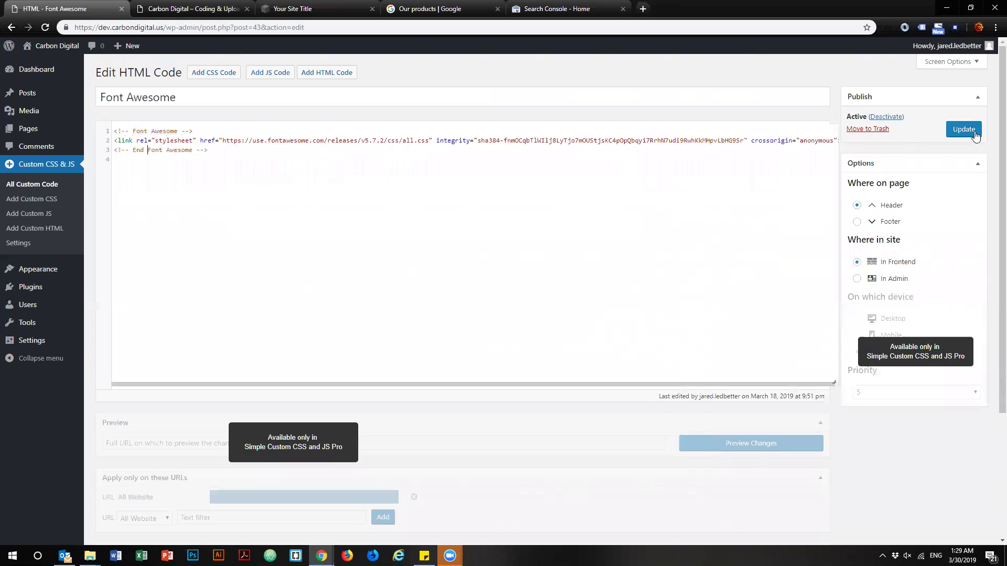
pyautogui.click(964, 129)
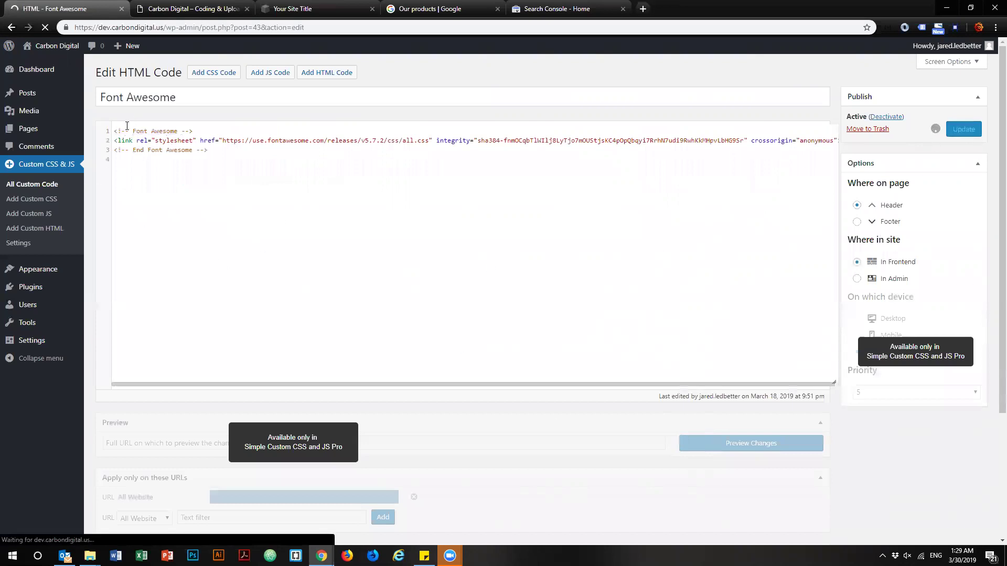
pyautogui.moveTo(120, 128); pyautogui.dragTo(210, 171)
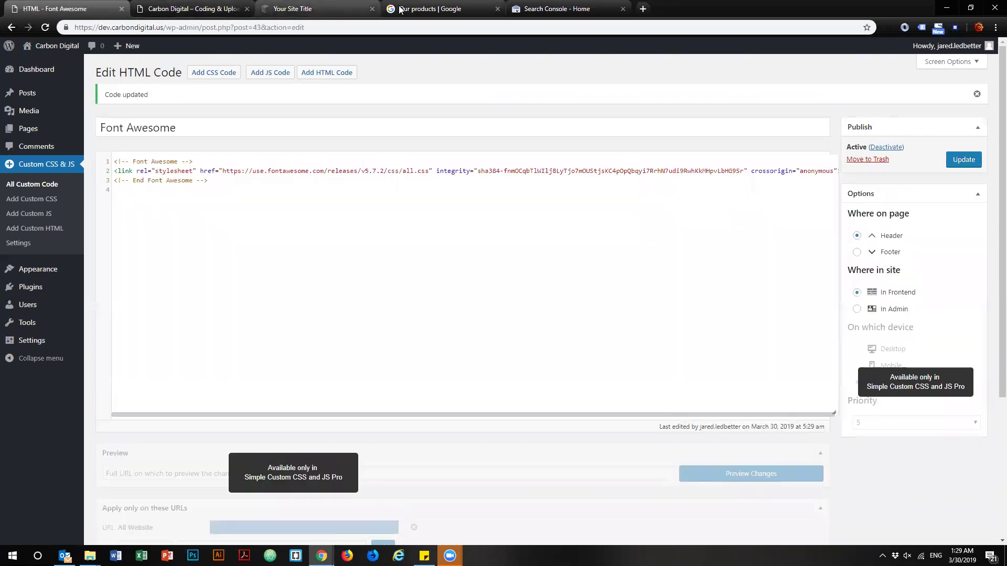
# Reload the site, check the commented Font Awesome link in <head>, then close DevTools and the tab.
pyautogui.click(198, 7)
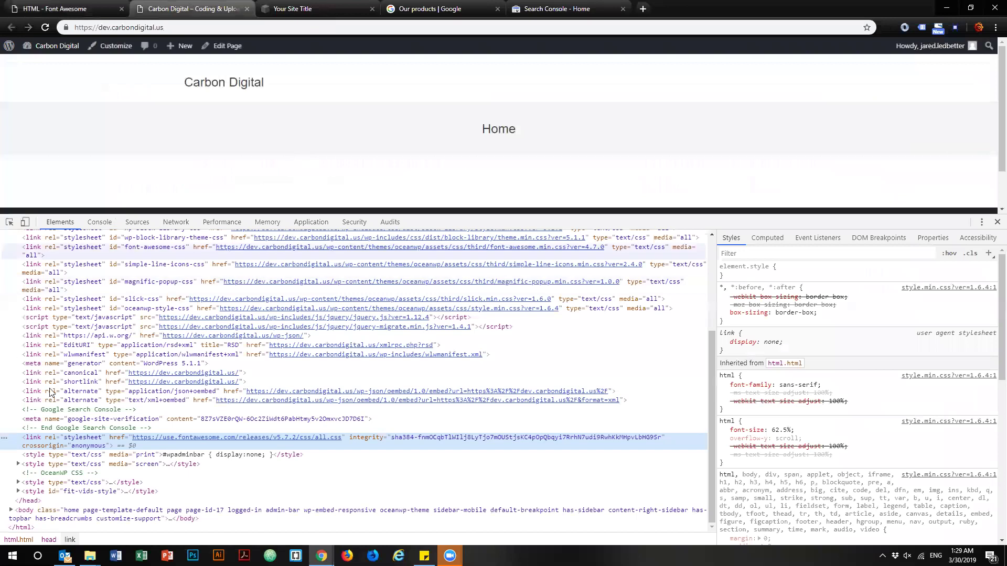
pyautogui.press('F5')
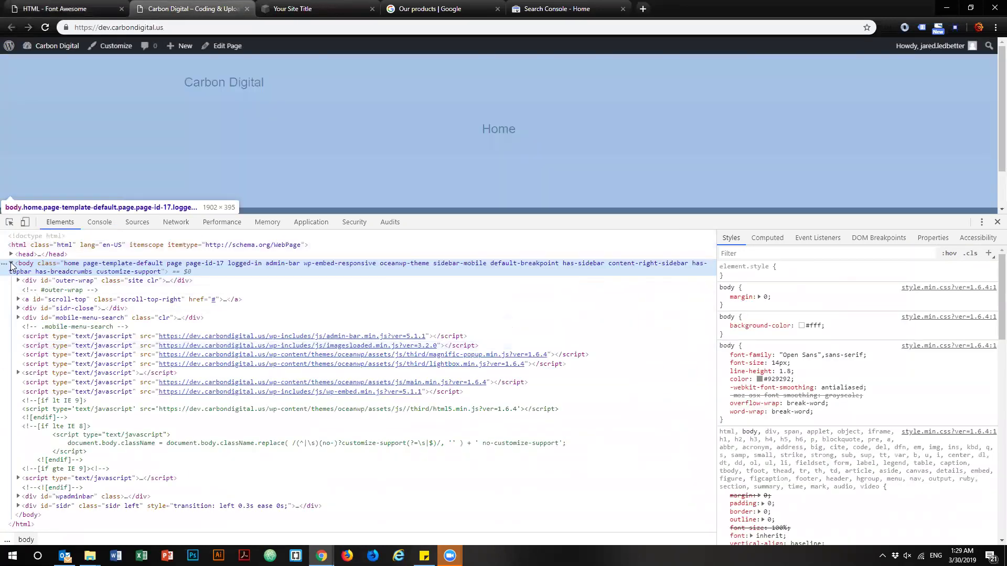
pyautogui.click(11, 264)
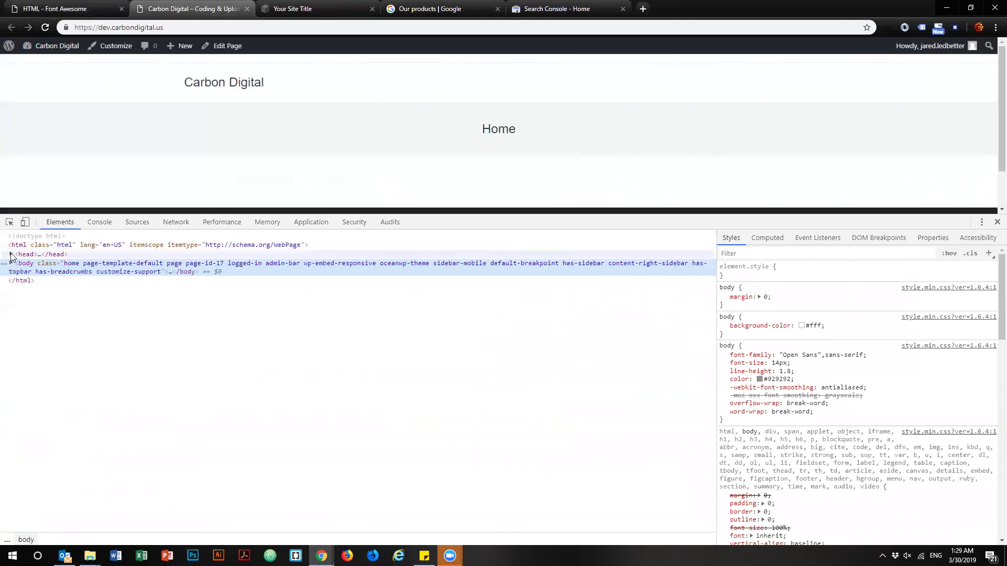
pyautogui.click(11, 255)
pyautogui.scroll(-5, 304, 337)
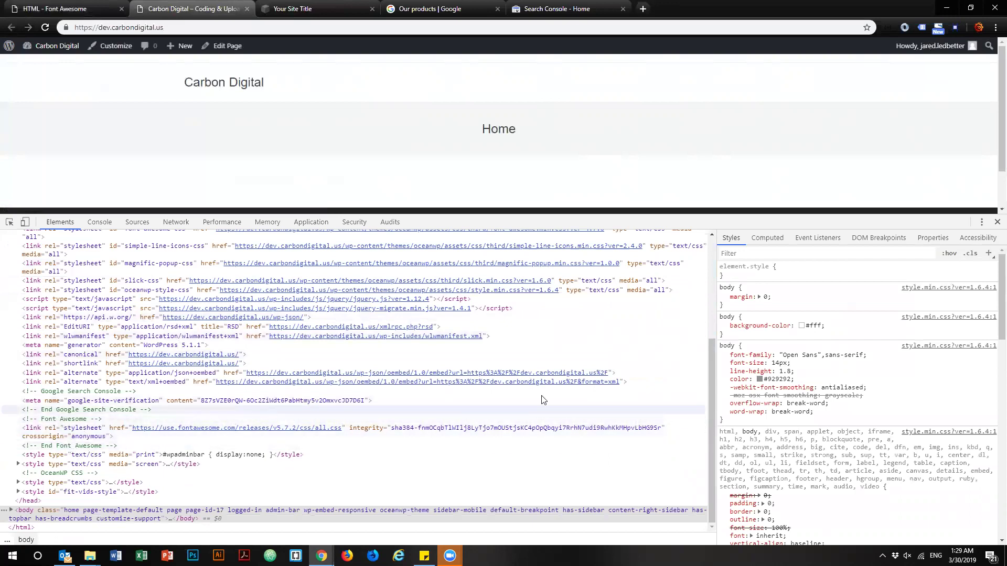
pyautogui.click(997, 222)
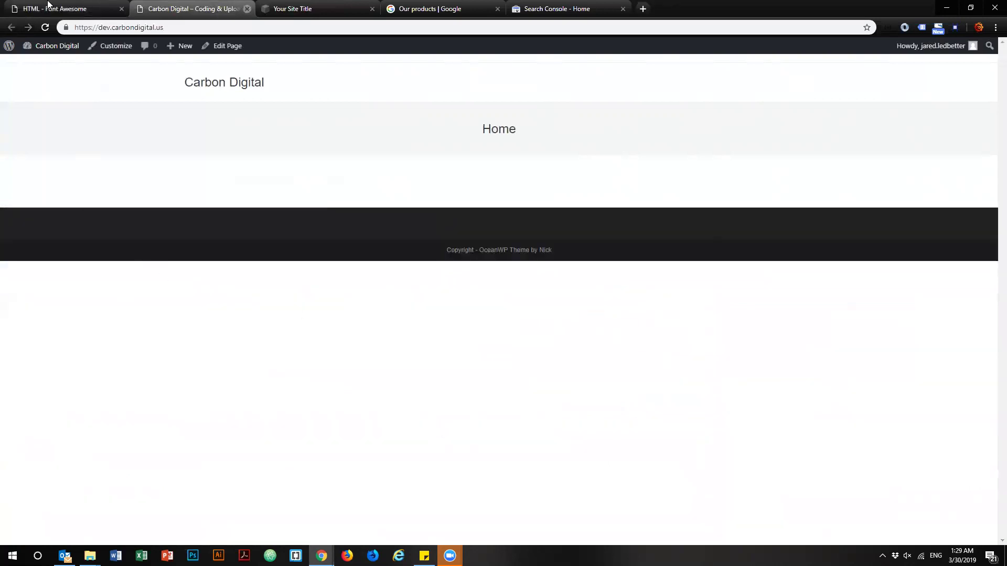
pyautogui.hotkey('ctrl', 'w')
# Reopen the Google Search Console snippet to check its meta tag, then go to the Squarespace dashboard.
pyautogui.click(44, 186)
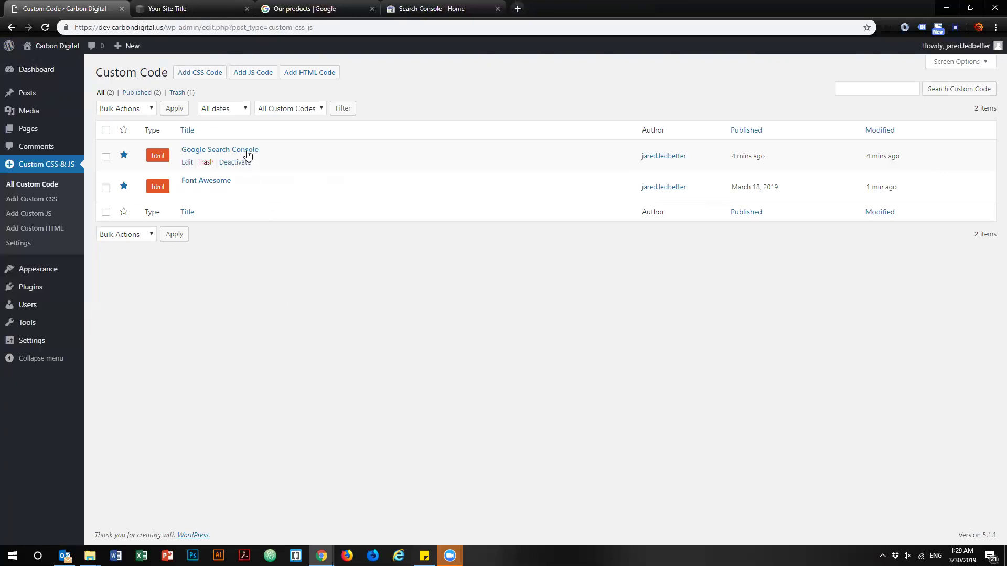
pyautogui.click(422, 10)
pyautogui.click(169, 9)
pyautogui.click(29, 6)
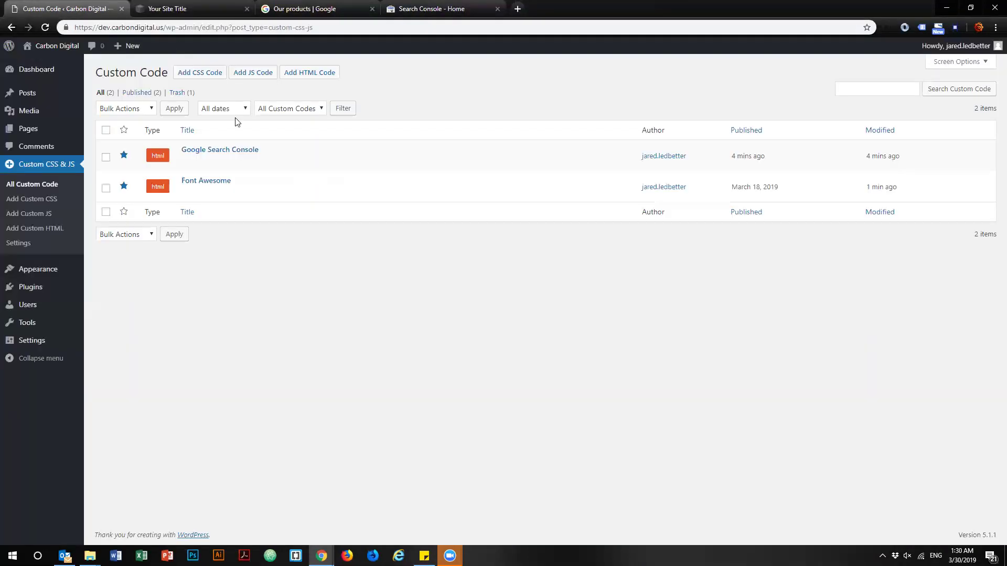
pyautogui.click(243, 151)
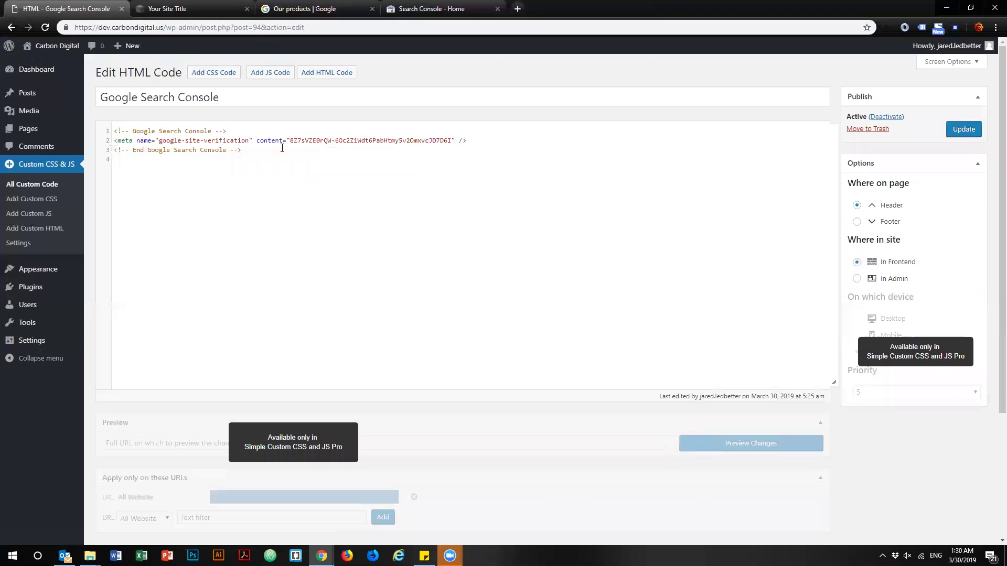
pyautogui.moveTo(281, 149); pyautogui.dragTo(16, 111)
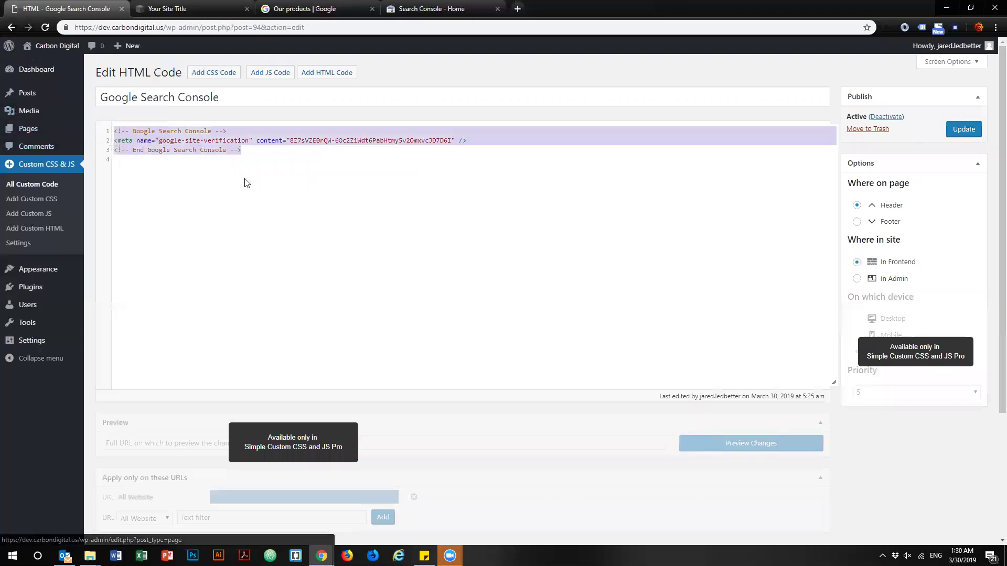
pyautogui.click(193, 7)
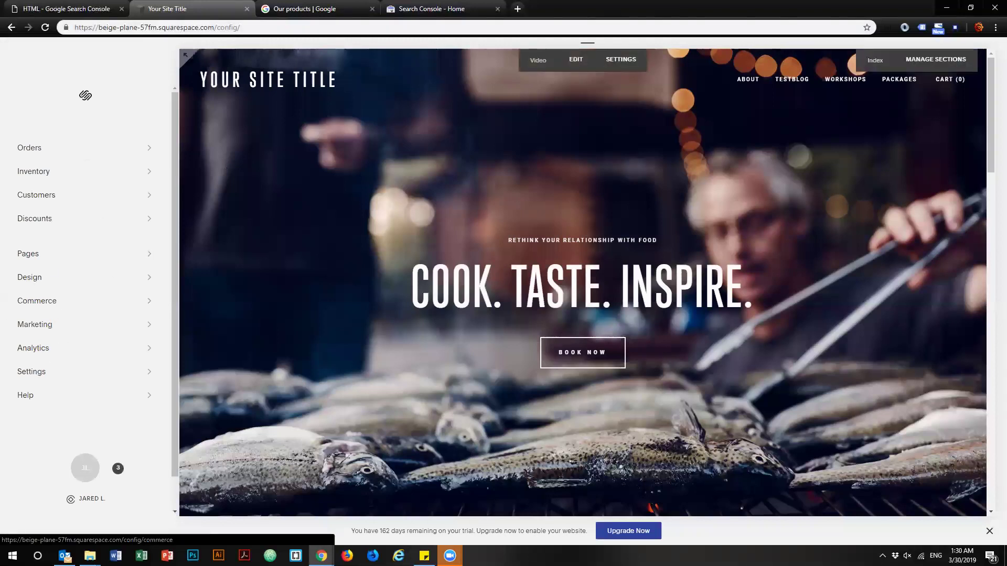
pyautogui.moveTo(367, 531); pyautogui.dragTo(587, 531)
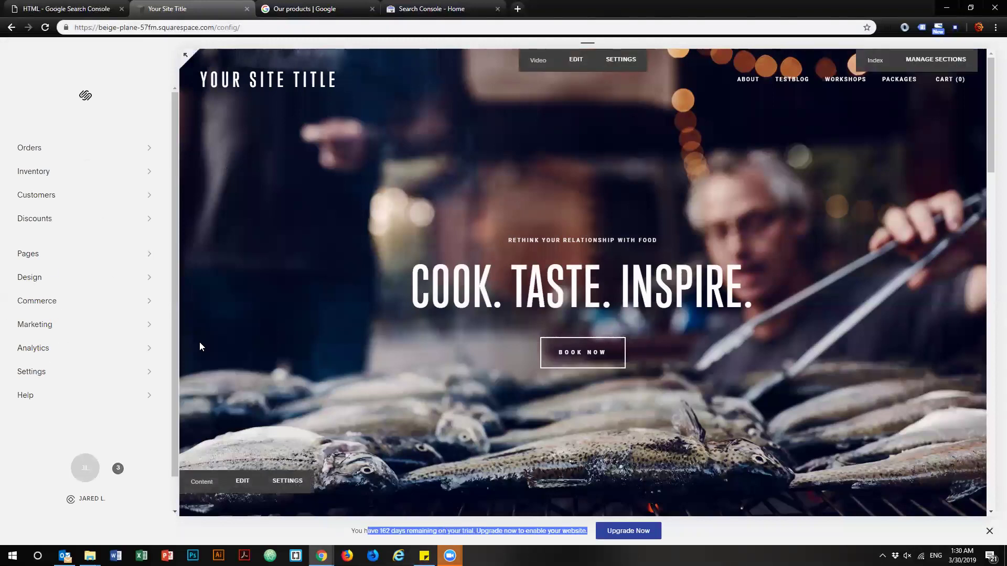
pyautogui.click(21, 99)
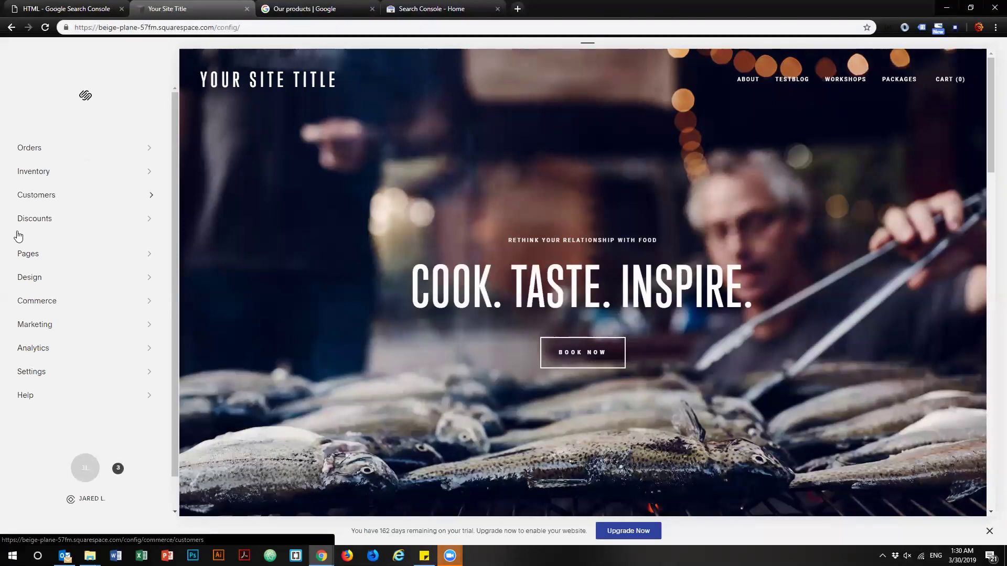
pyautogui.click(30, 257)
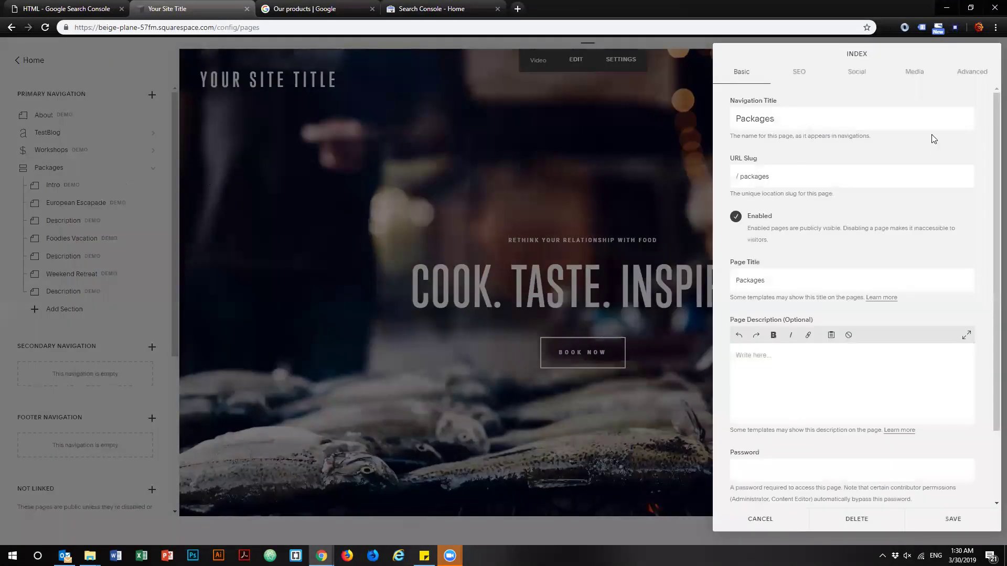
pyautogui.click(968, 72)
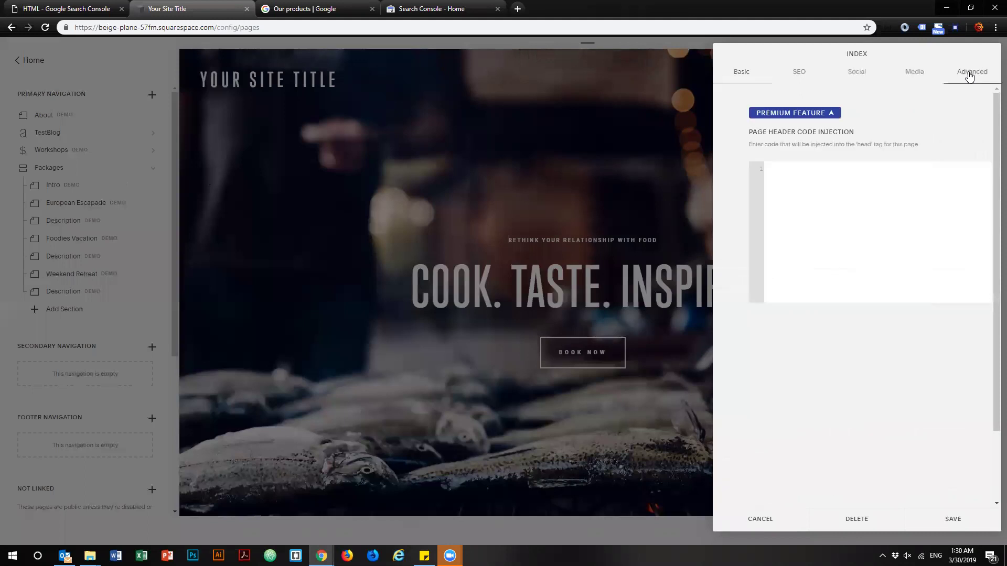
pyautogui.moveTo(749, 131); pyautogui.dragTo(845, 133)
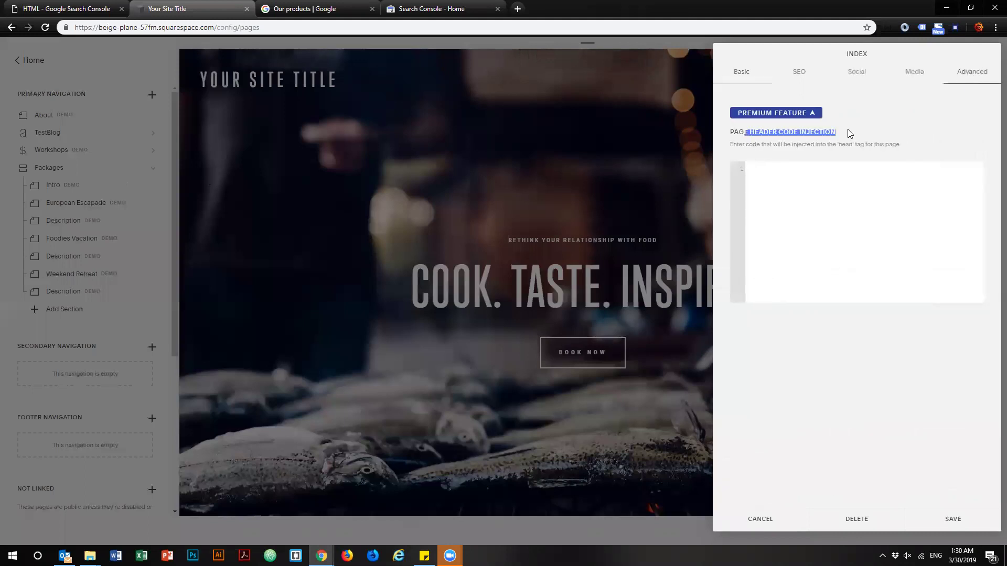
pyautogui.click(764, 169)
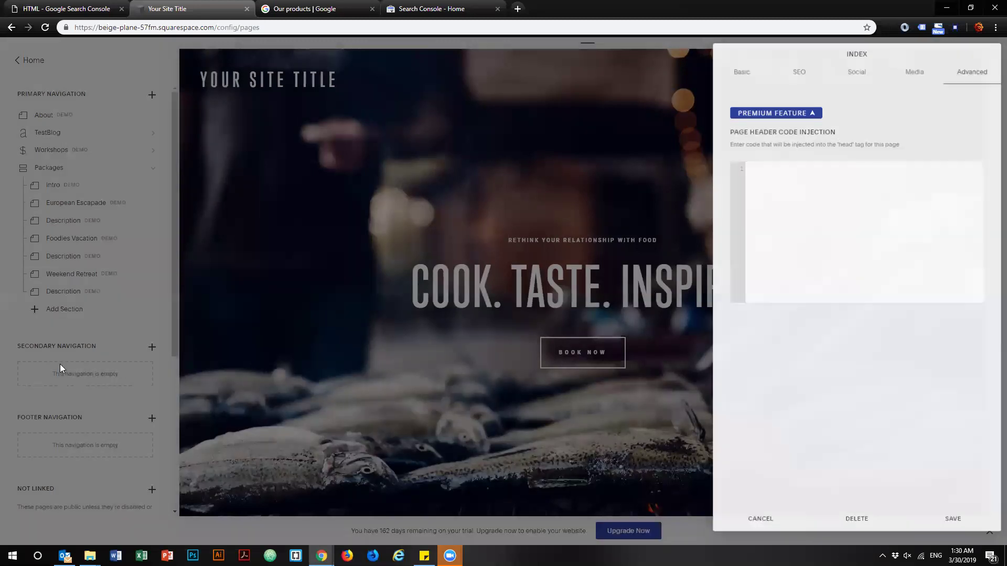
pyautogui.click(1, 386)
pyautogui.click(27, 60)
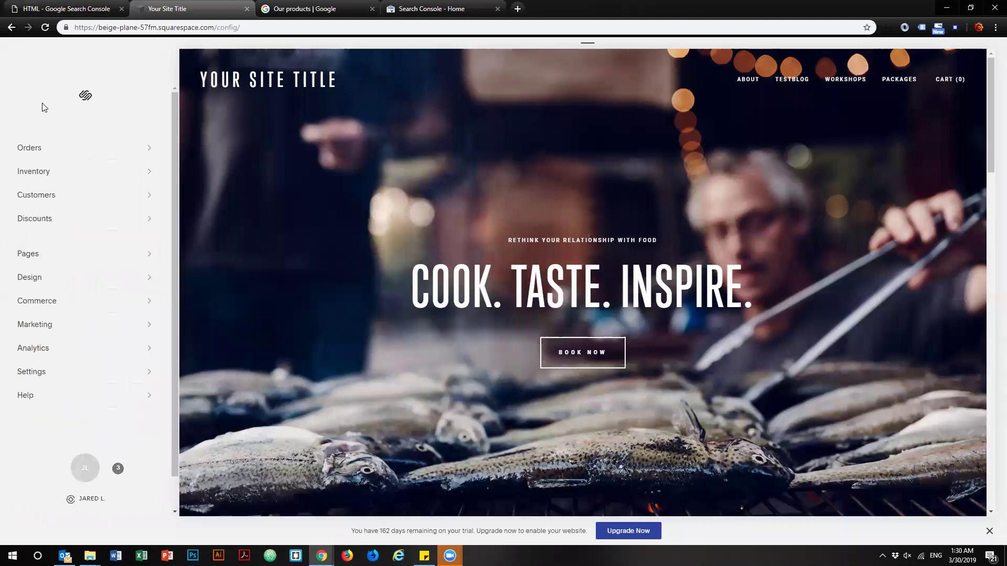
# Open Settings > Advanced > External API Keys and look over its Google Analytics, reCAPTCHA and Adobe Fonts fields.
pyautogui.click(24, 373)
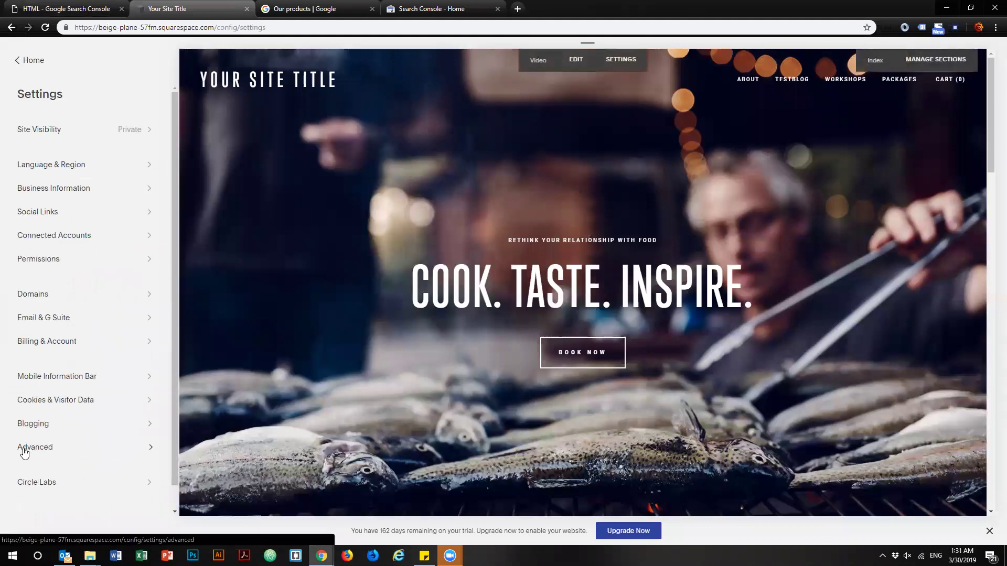
pyautogui.click(36, 448)
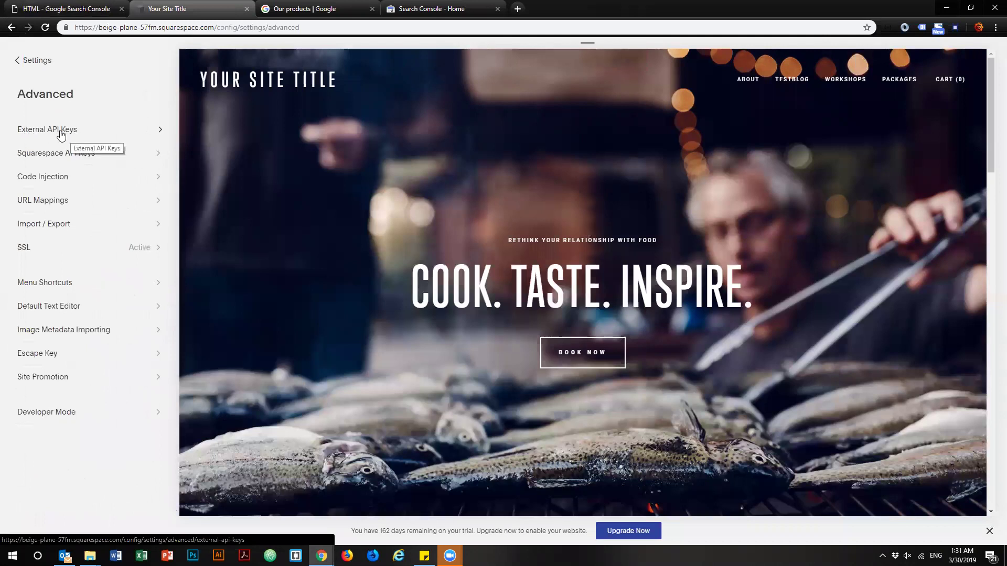
pyautogui.click(58, 131)
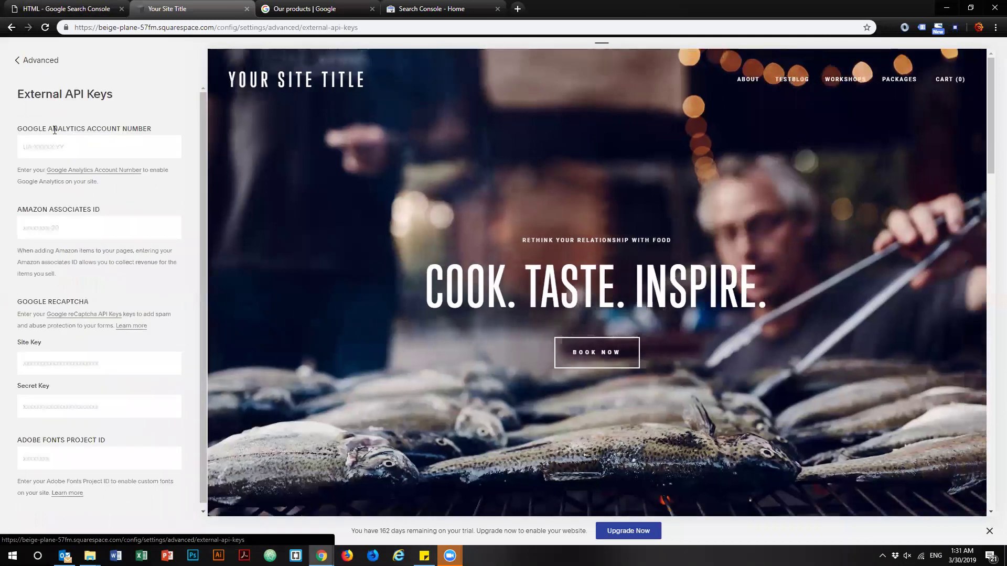
pyautogui.moveTo(22, 129); pyautogui.dragTo(150, 129)
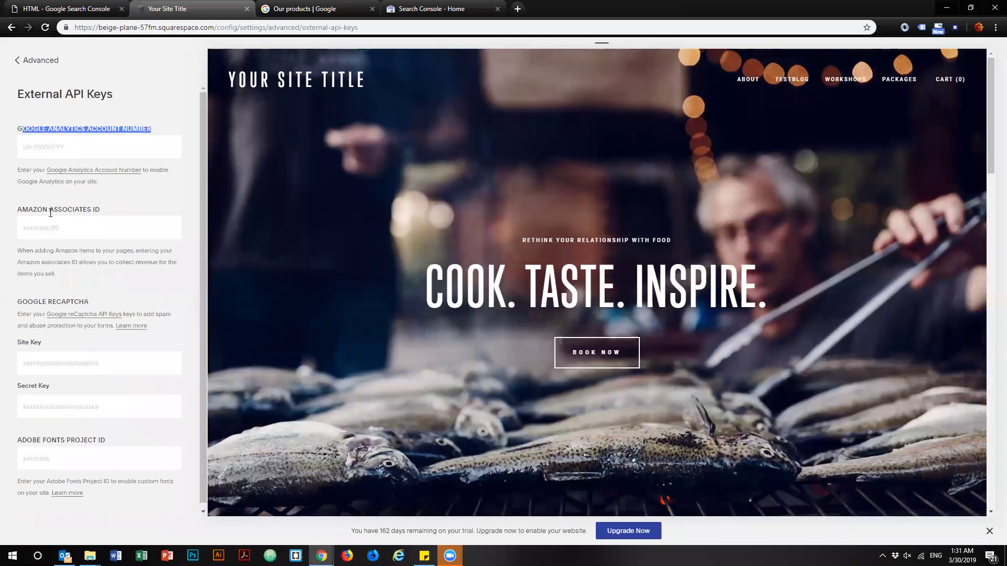
pyautogui.moveTo(28, 209); pyautogui.dragTo(75, 253)
pyautogui.moveTo(35, 301); pyautogui.dragTo(97, 301)
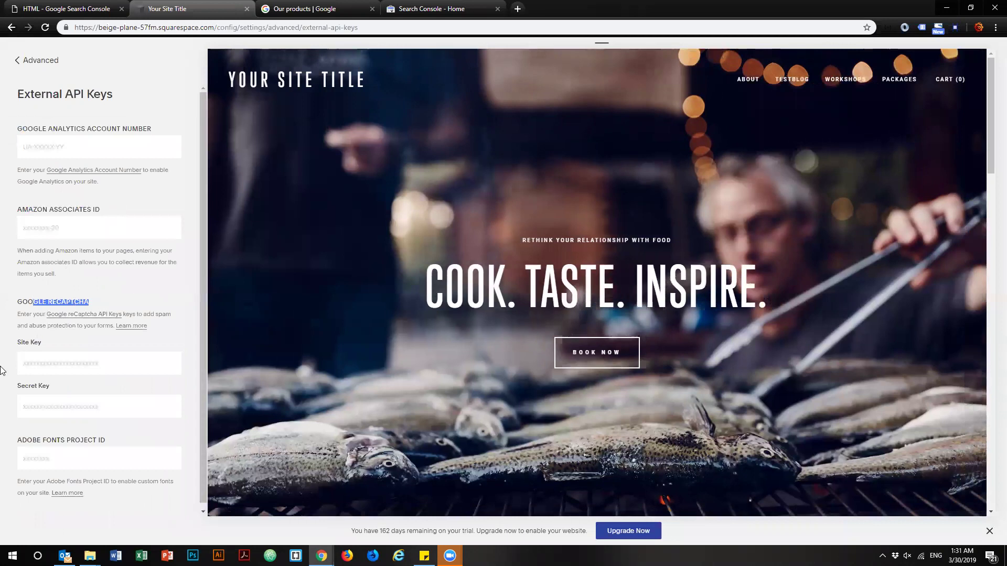
pyautogui.scroll(-1, 1, 416)
pyautogui.moveTo(27, 437); pyautogui.dragTo(112, 433)
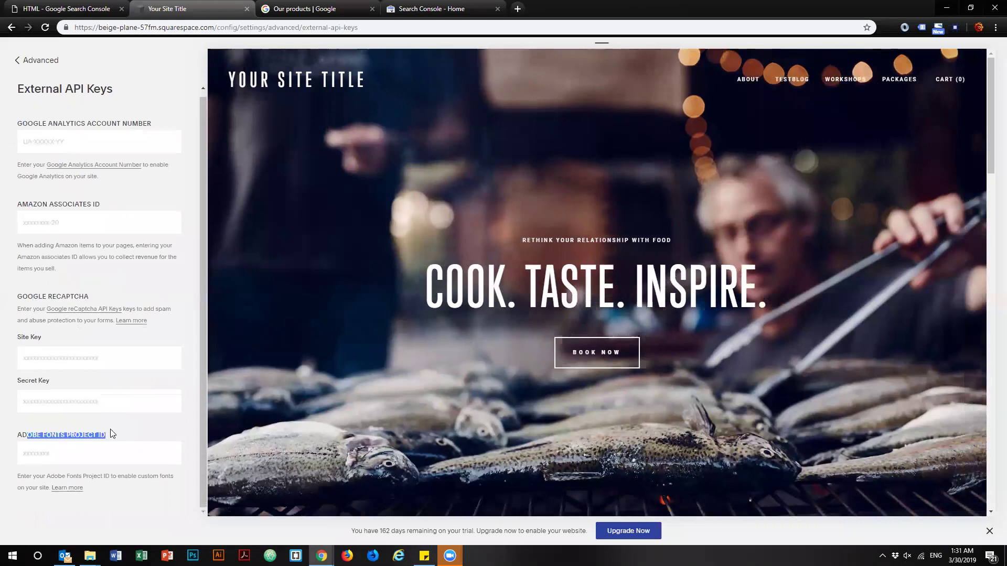
pyautogui.click(7, 424)
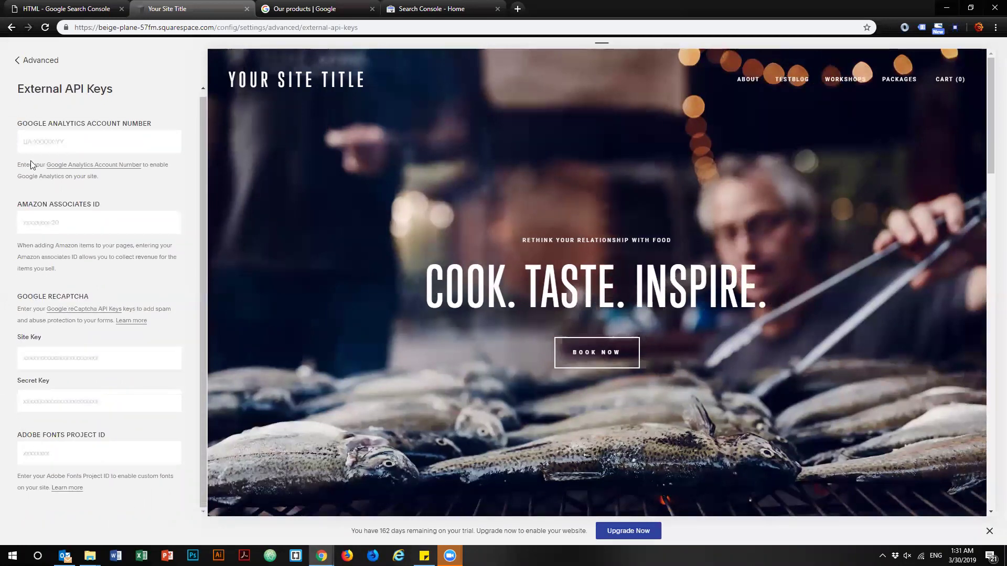
# Return to the Advanced settings list, briefly checking the Search Console tab in between.
pyautogui.click(19, 62)
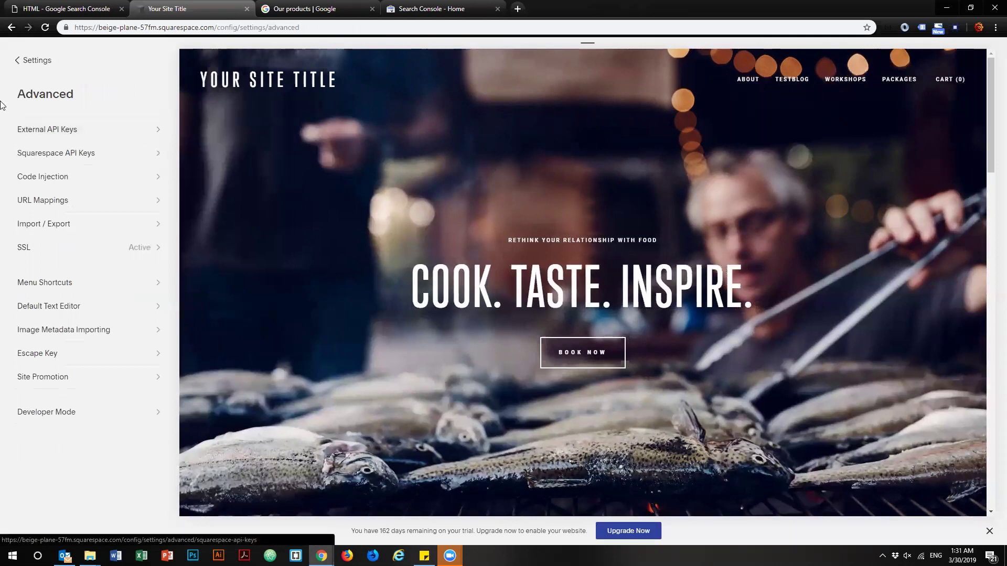
pyautogui.click(438, 9)
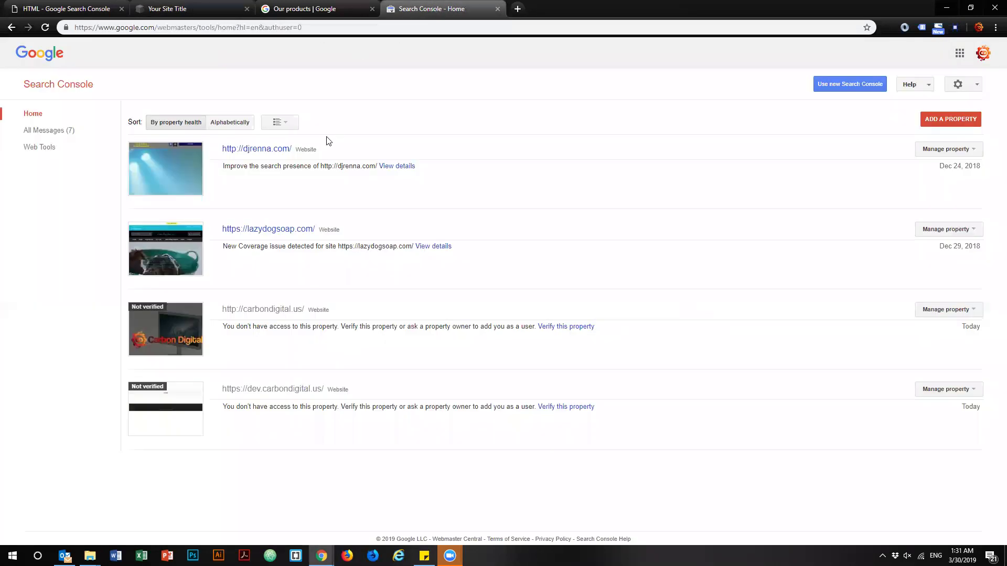
pyautogui.click(157, 15)
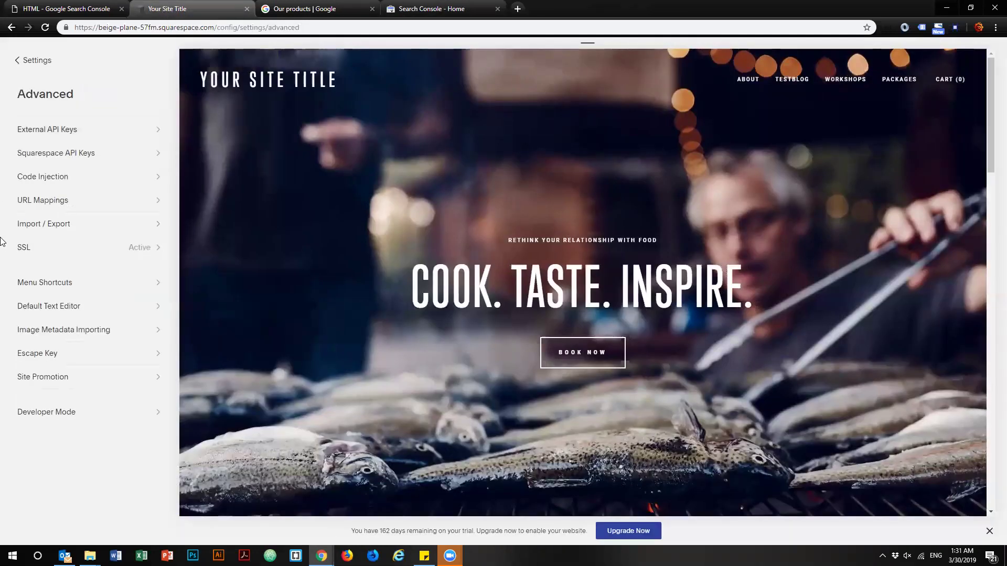
# Open Code Injection and look over its Header and Lock Page sections.
pyautogui.click(59, 177)
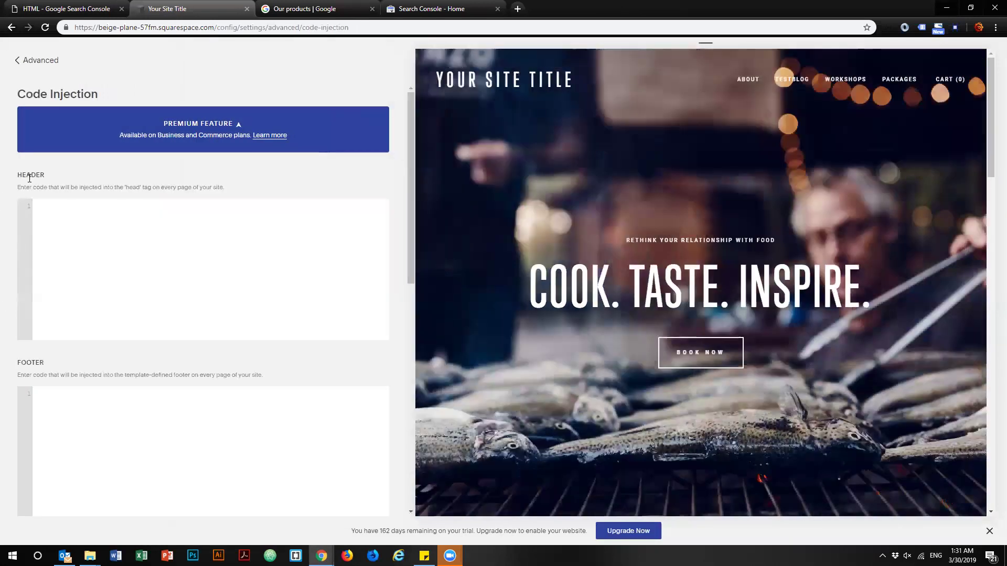
pyautogui.moveTo(33, 187); pyautogui.dragTo(156, 187)
pyautogui.click(216, 188)
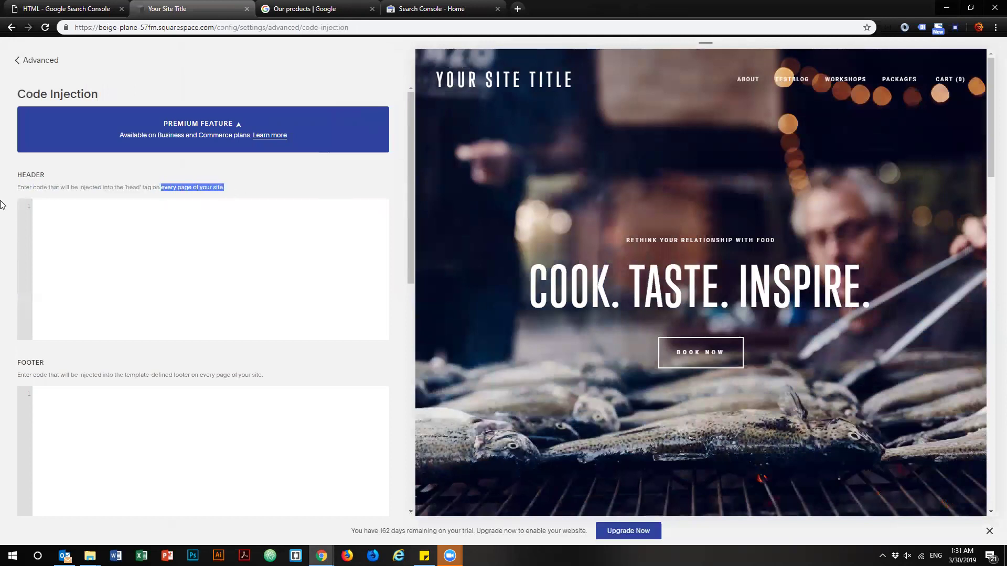
pyautogui.click(14, 183)
pyautogui.moveTo(23, 175); pyautogui.dragTo(26, 153)
pyautogui.scroll(-4, 19, 174)
pyautogui.moveTo(21, 338); pyautogui.dragTo(85, 342)
pyautogui.click(2, 335)
# Paste the google-site-verification meta tag into the Header code box and save.
pyautogui.scroll(-5, 2, 336)
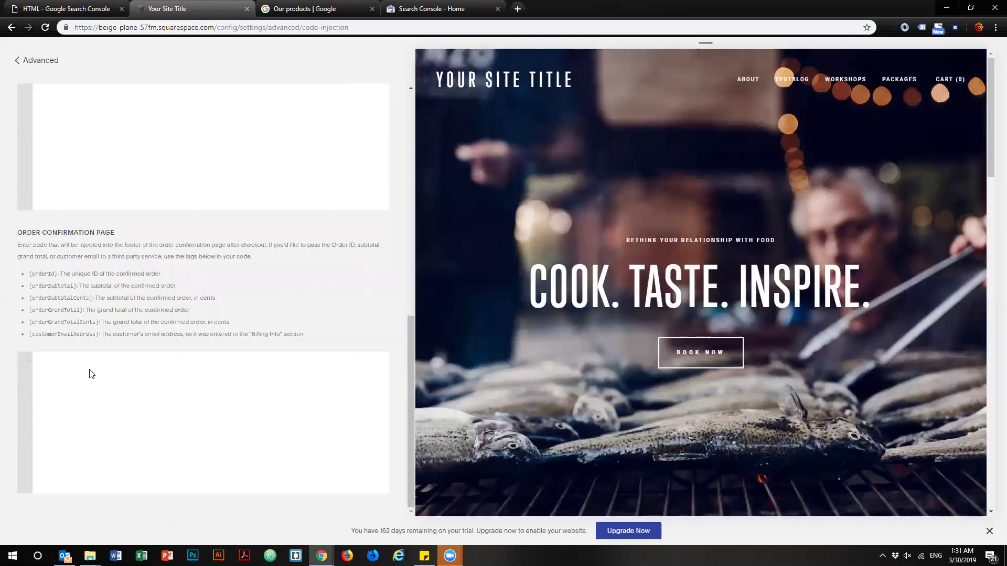
pyautogui.click(39, 382)
pyautogui.scroll(10, 2, 265)
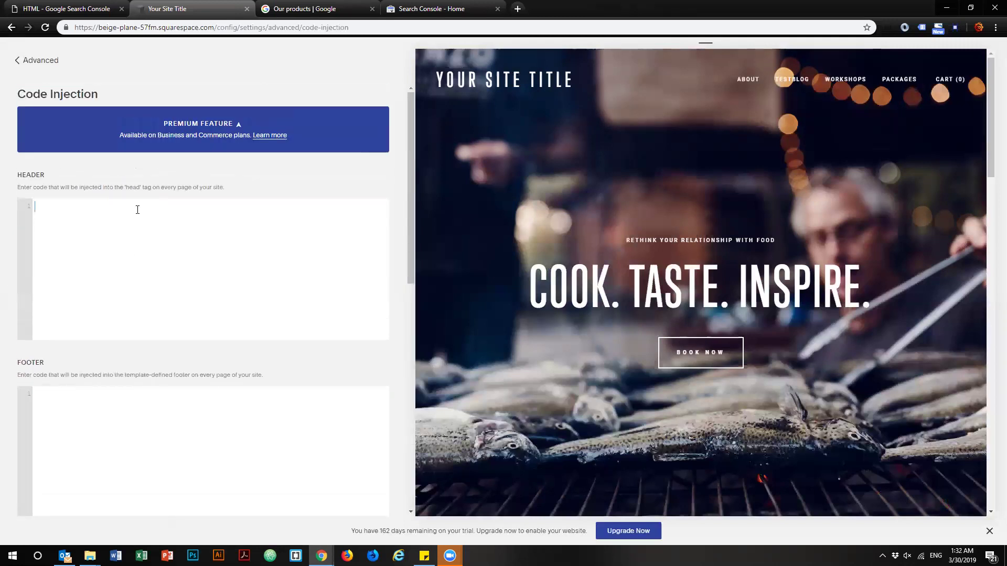
pyautogui.write('<!-- Google Search Console --> <meta name="google-site-verification" content="8Z7sVZE0rQW-6Oc2ZiWdt6PabHtmy5v2OmxvcJD7D6I" /> <!-- End Google Search Console -->')
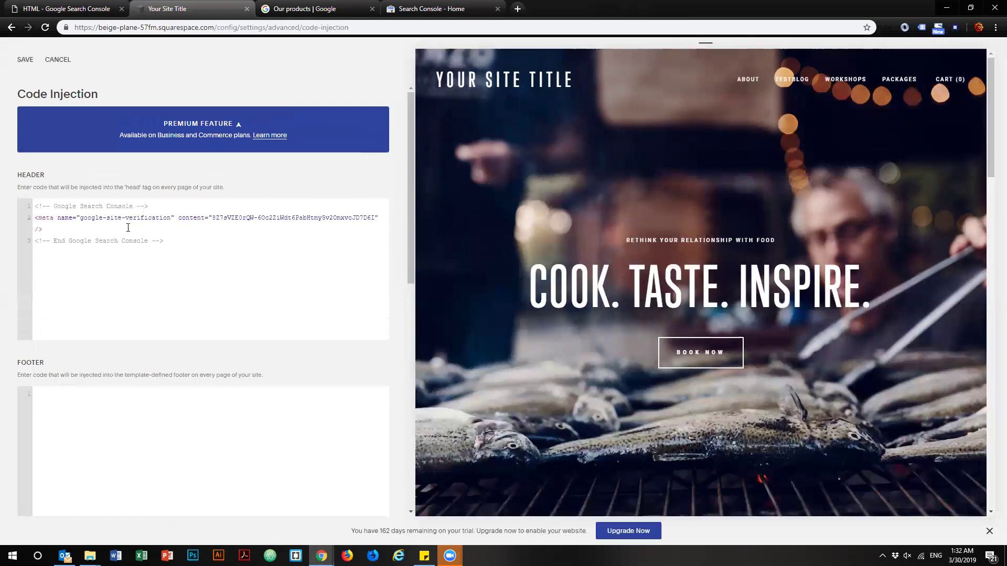
pyautogui.click(25, 59)
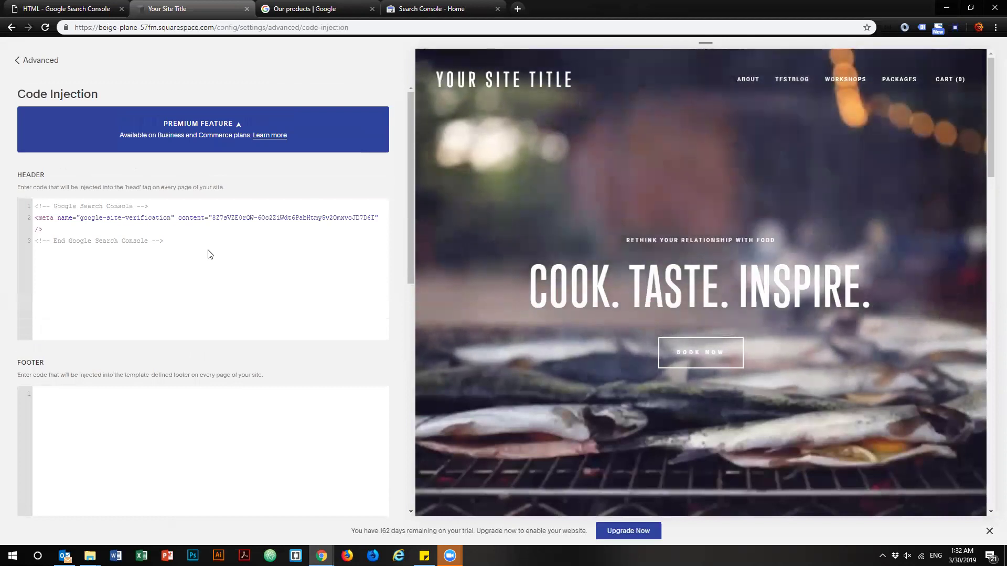
# Return to Advanced settings and view the four Search Console properties, carbondigital.us still unverified.
pyautogui.click(19, 61)
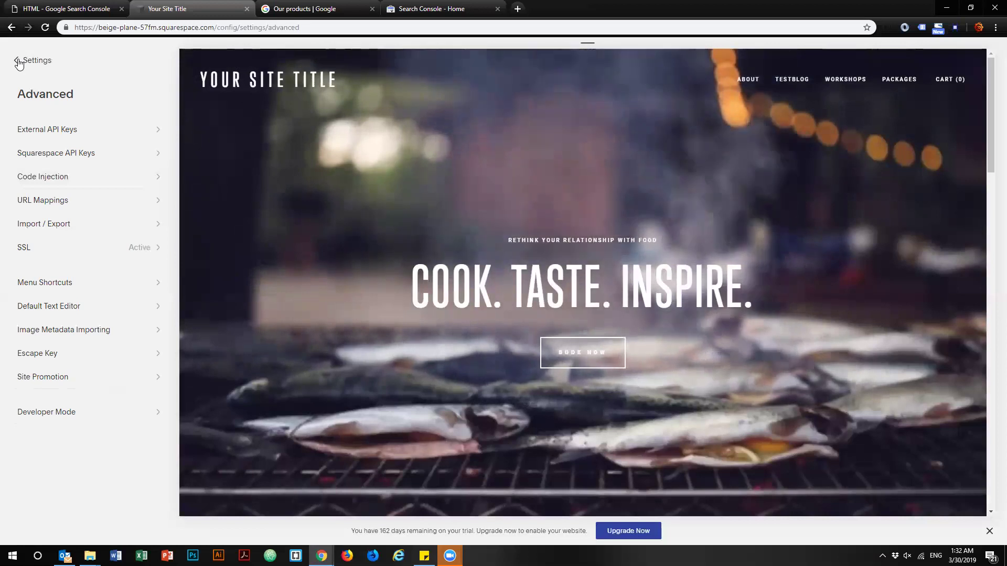
pyautogui.click(417, 9)
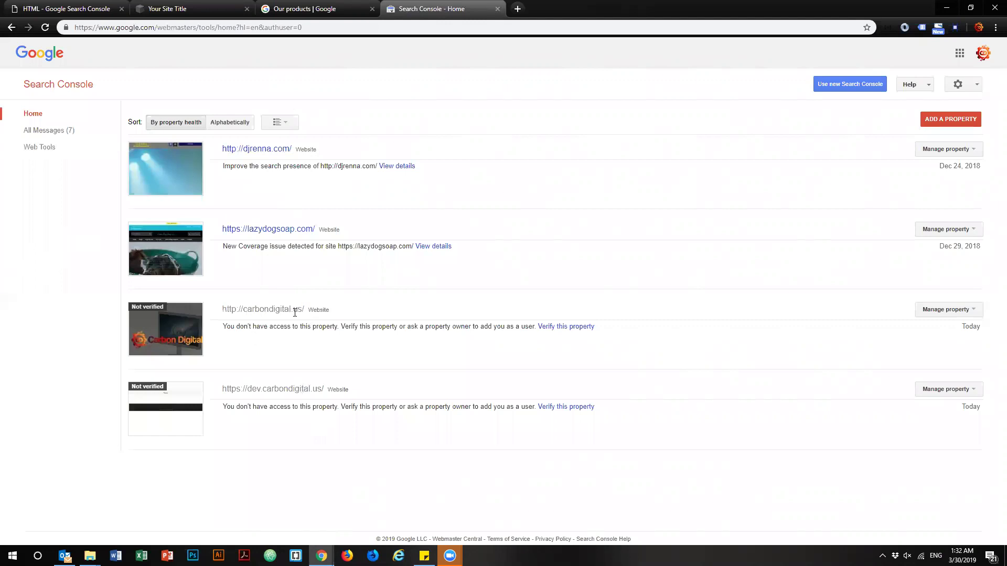
pyautogui.moveTo(306, 309); pyautogui.dragTo(236, 306)
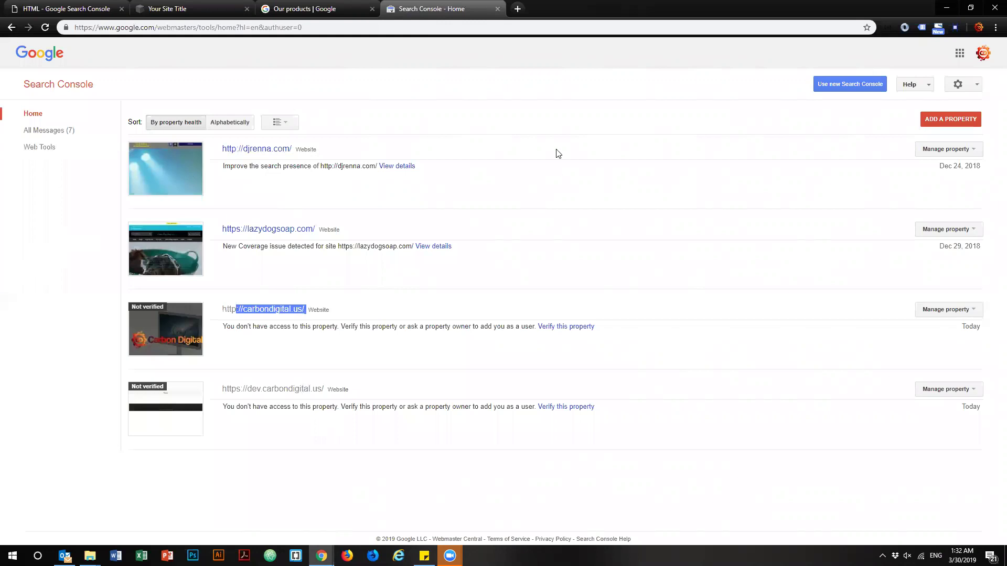